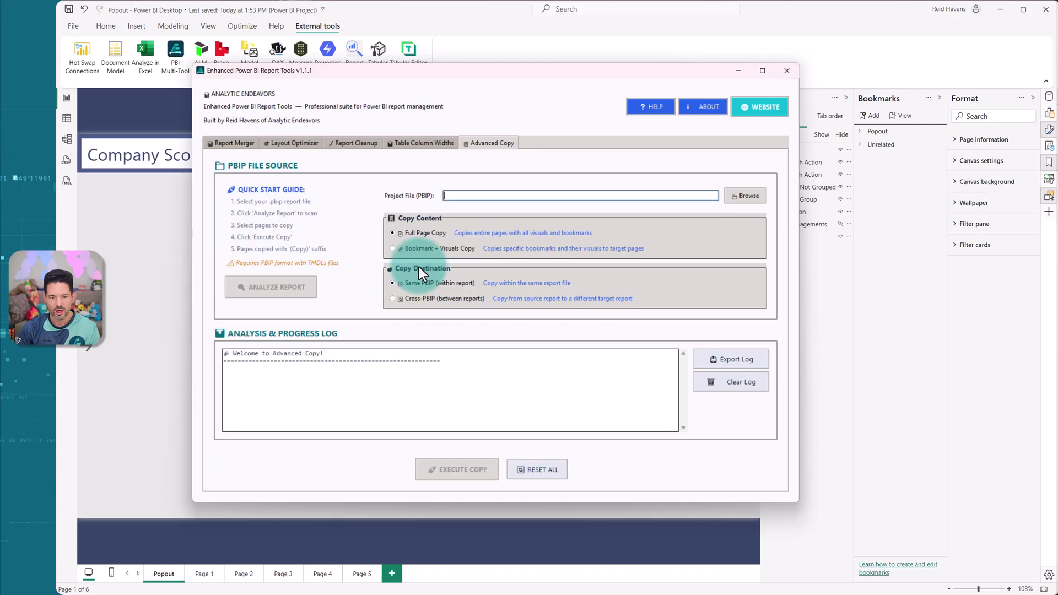
# Switch the Advanced Copy destination to Cross-PBIP, then back to Same PBIP.
pyautogui.click(419, 298)
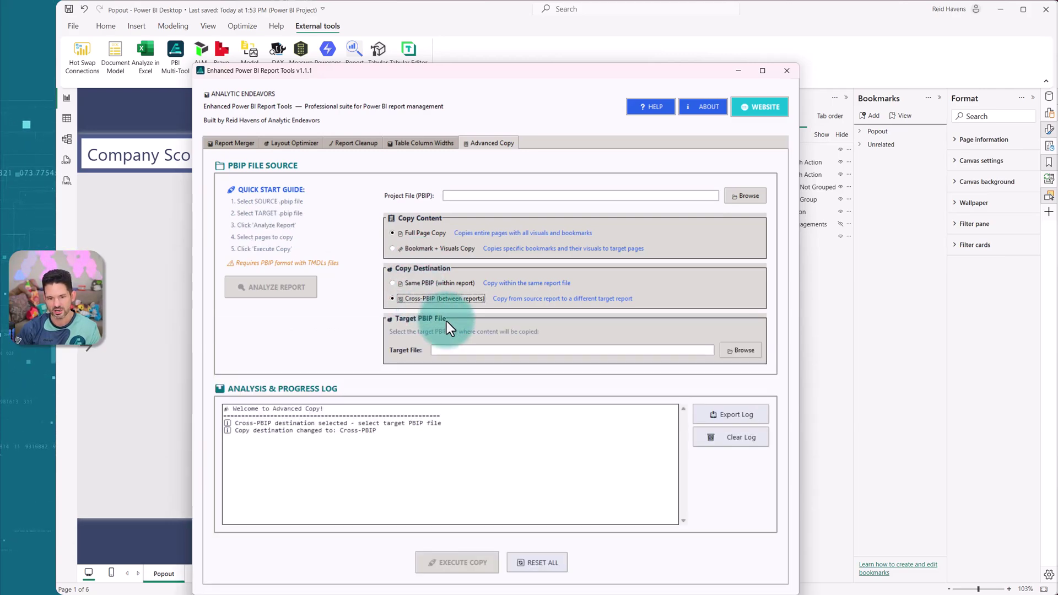
pyautogui.click(428, 283)
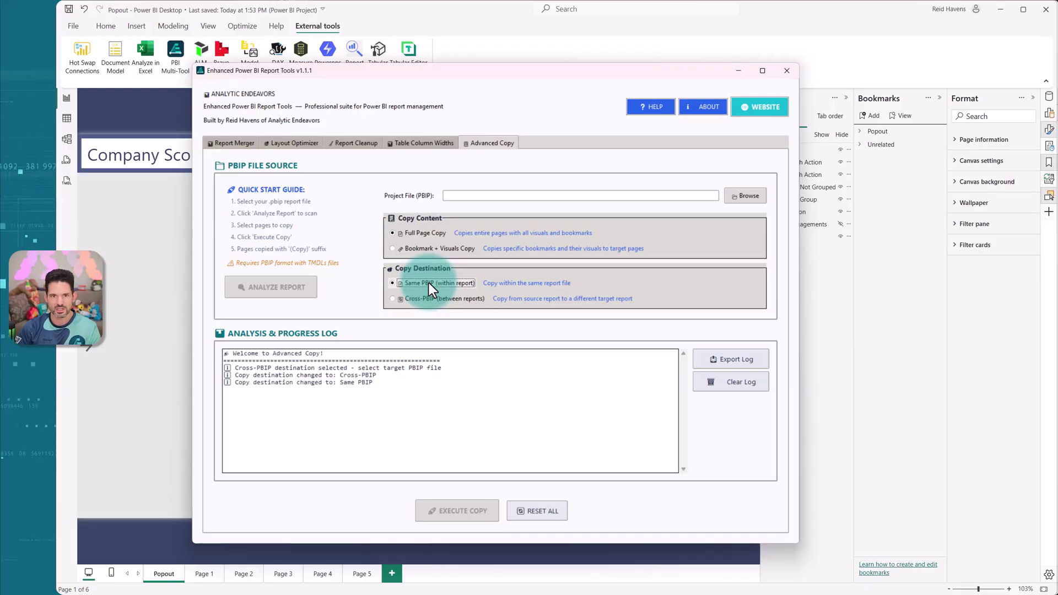
pyautogui.click(150, 251)
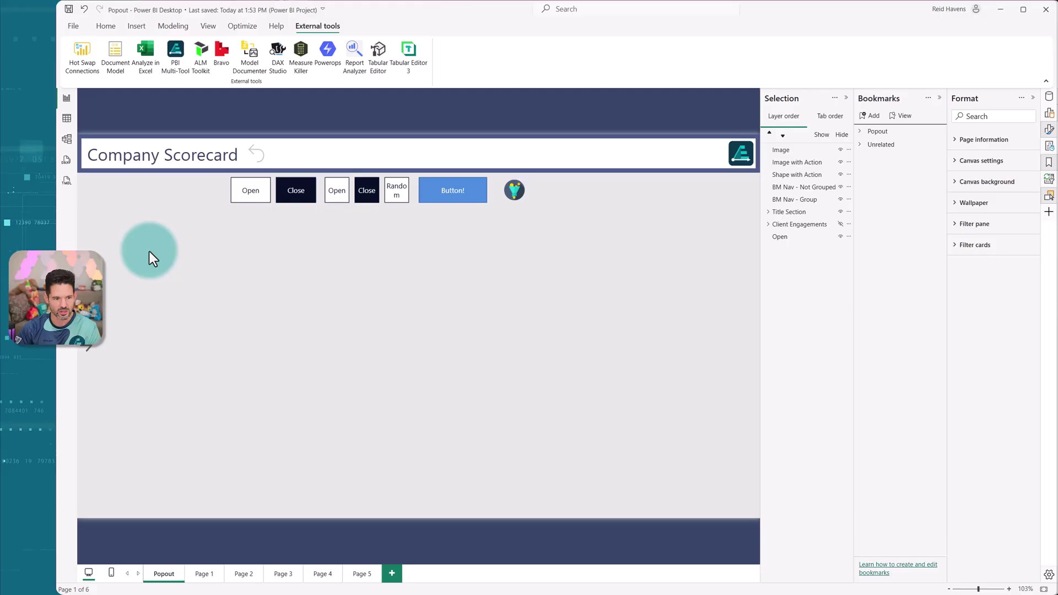
pyautogui.click(88, 332)
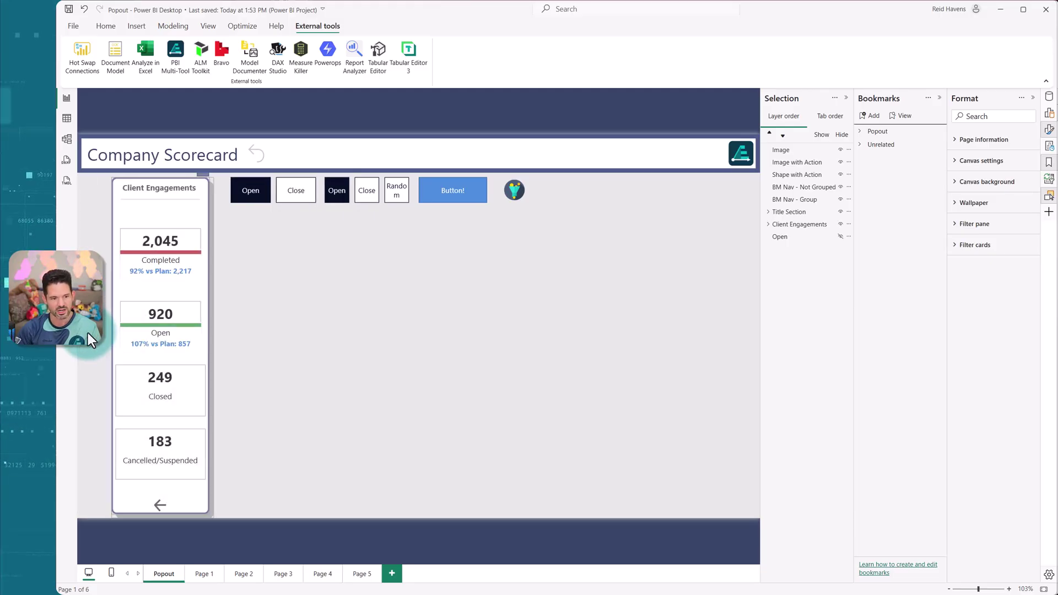
pyautogui.click(158, 506)
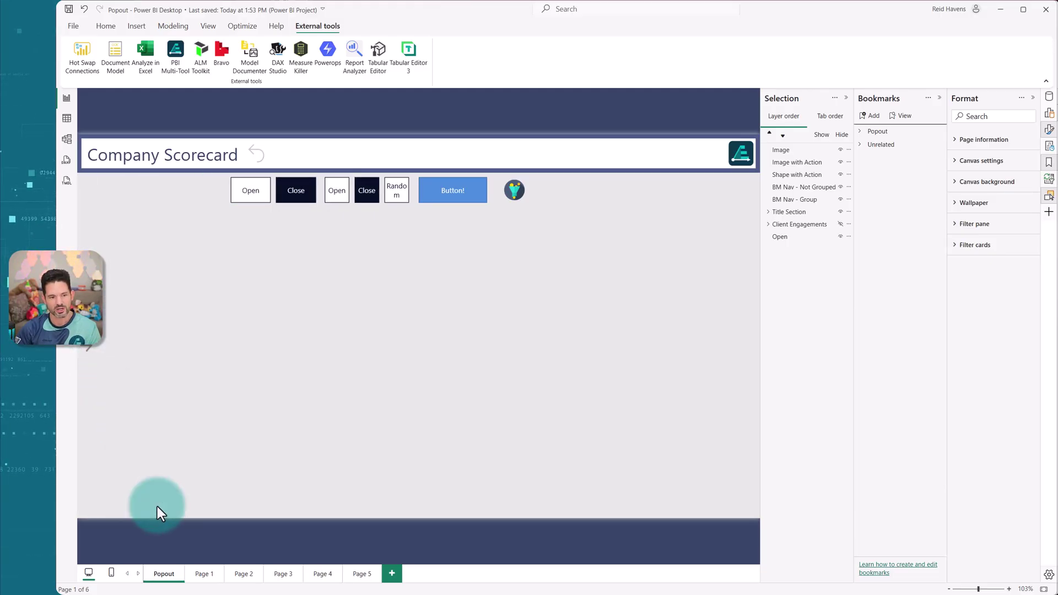
pyautogui.click(84, 312)
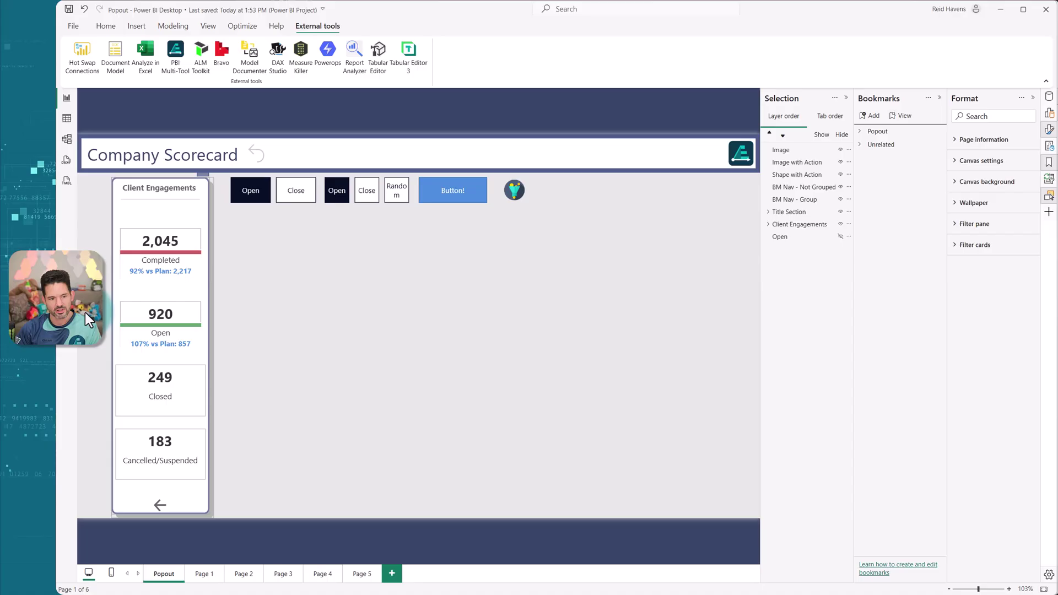
pyautogui.click(158, 506)
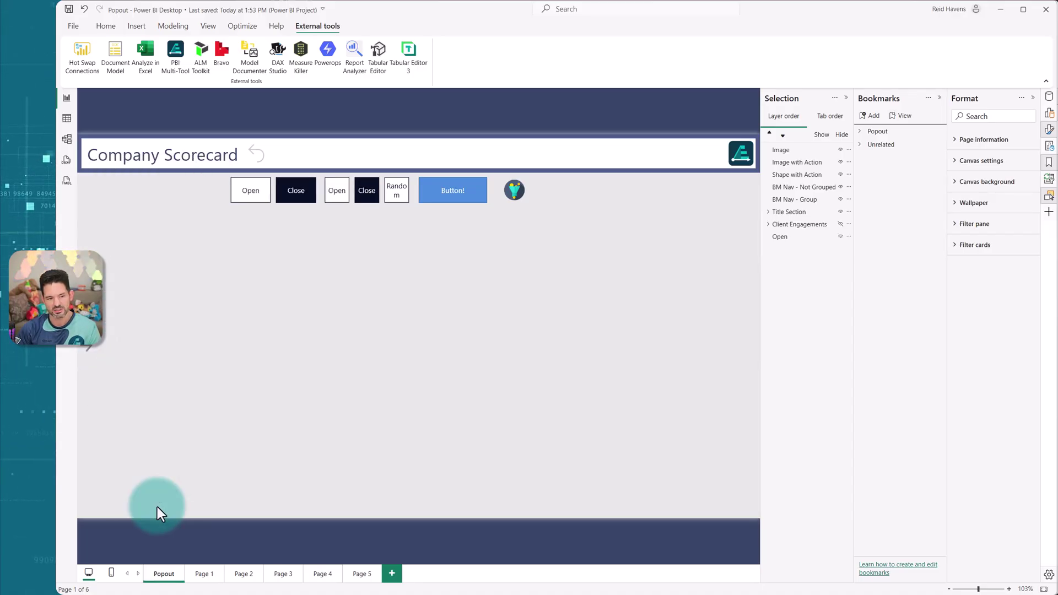
pyautogui.click(263, 192)
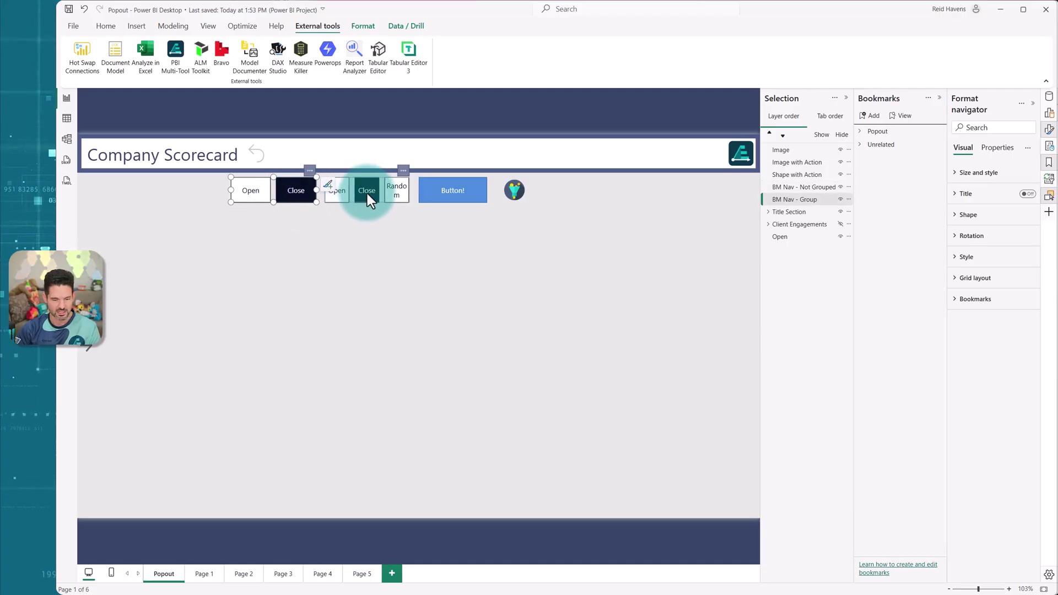
pyautogui.click(467, 194)
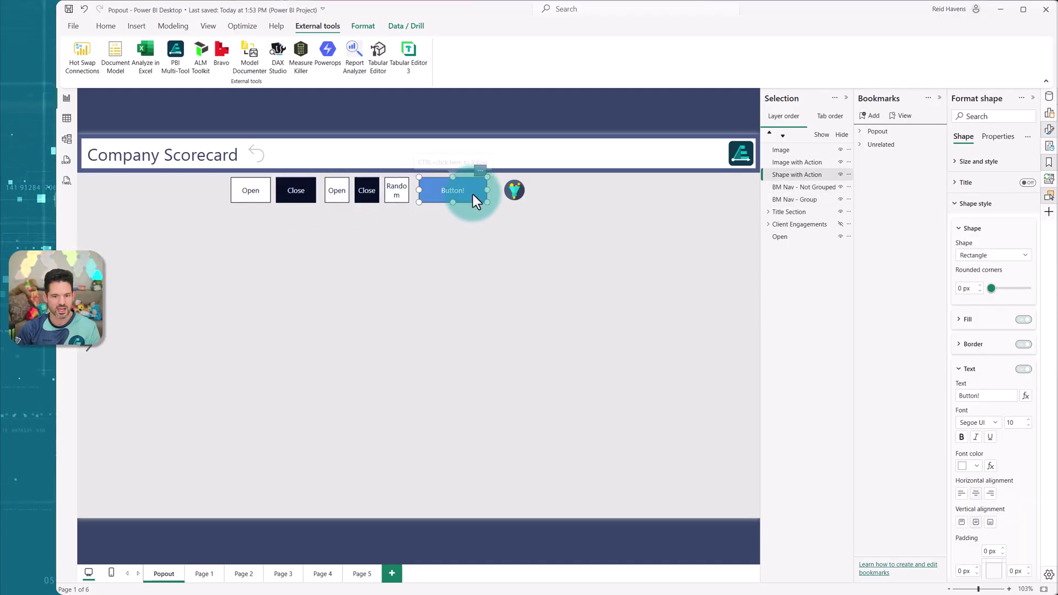
pyautogui.click(518, 196)
pyautogui.click(501, 226)
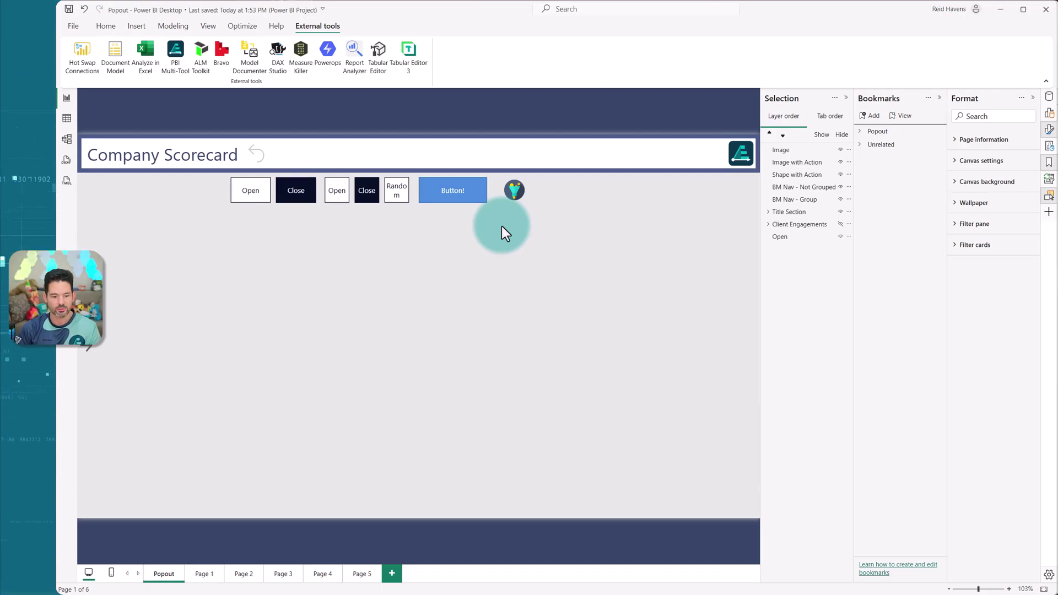
pyautogui.click(202, 576)
pyautogui.click(237, 574)
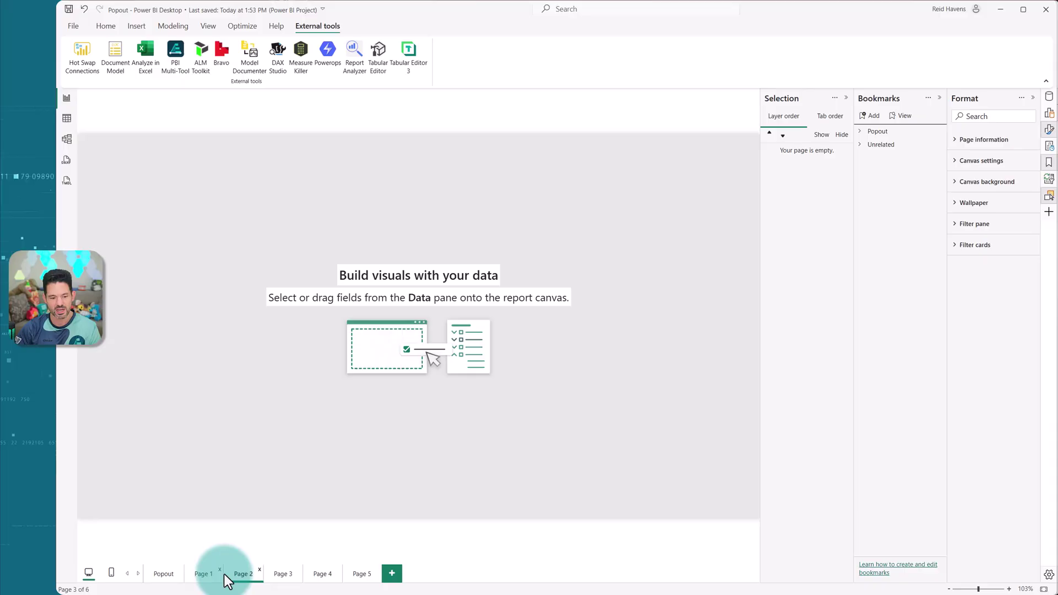
pyautogui.click(164, 576)
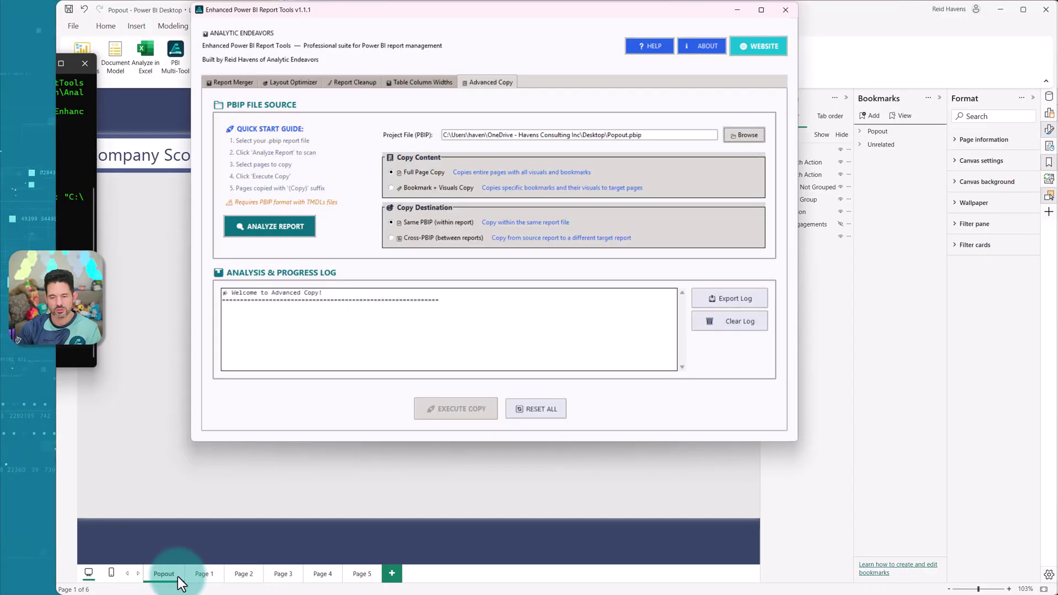
# Choose Bookmark + Visuals Copy for Popout.pbip and analyze the report.
pyautogui.click(650, 135)
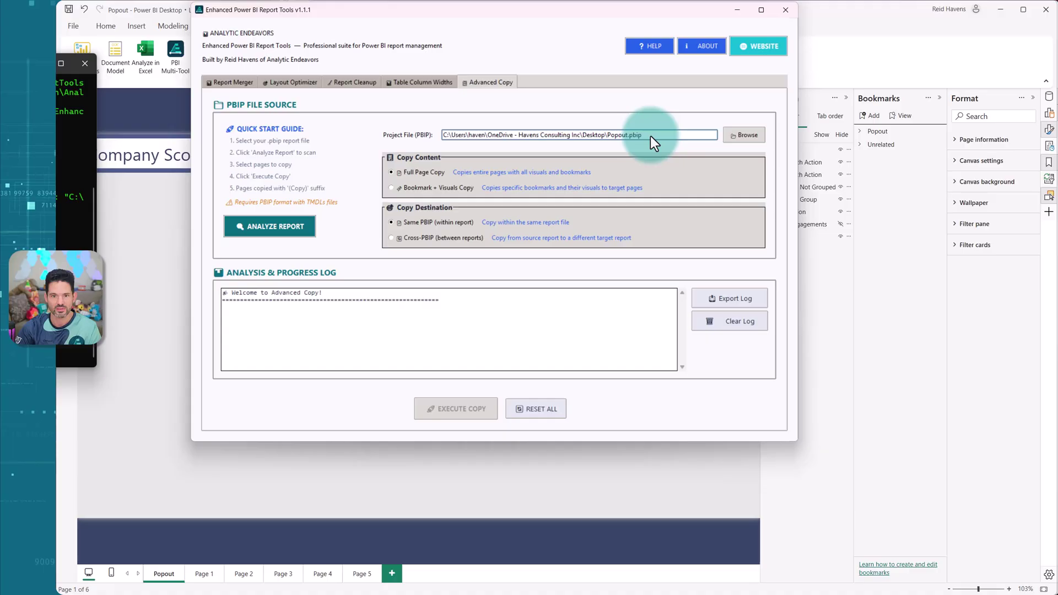
pyautogui.click(398, 187)
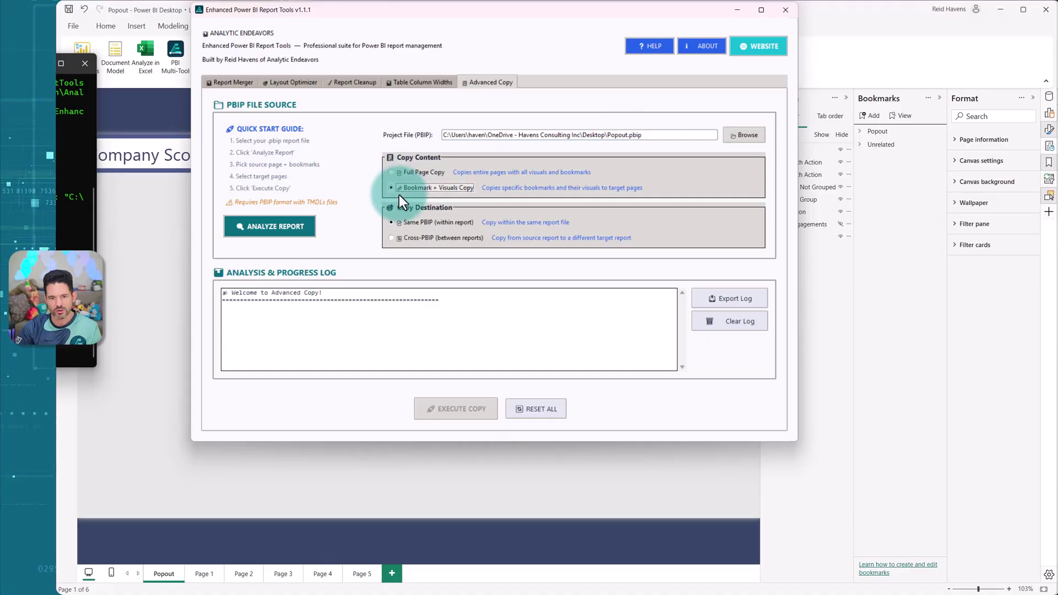
pyautogui.click(269, 227)
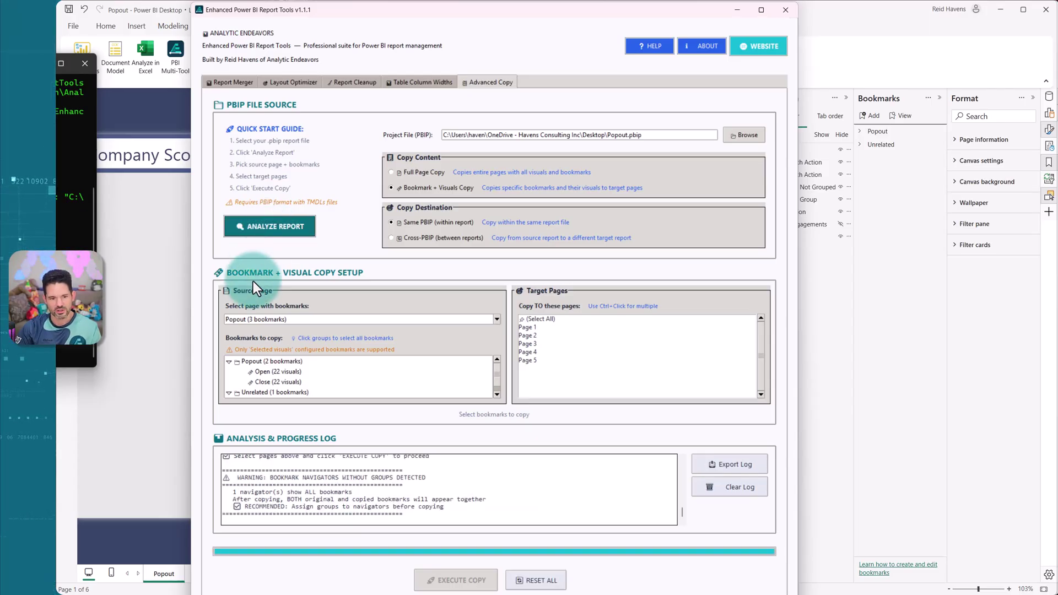
# Select the Popout page's Open and Close bookmarks, target Pages 1–3, and execute the copy.
pyautogui.click(249, 319)
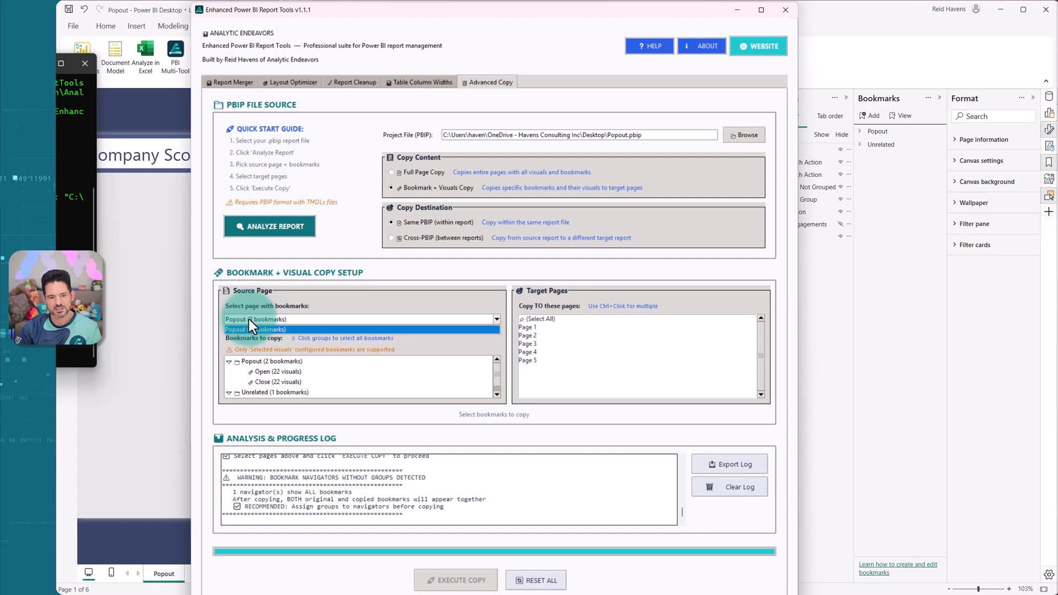
pyautogui.click(250, 330)
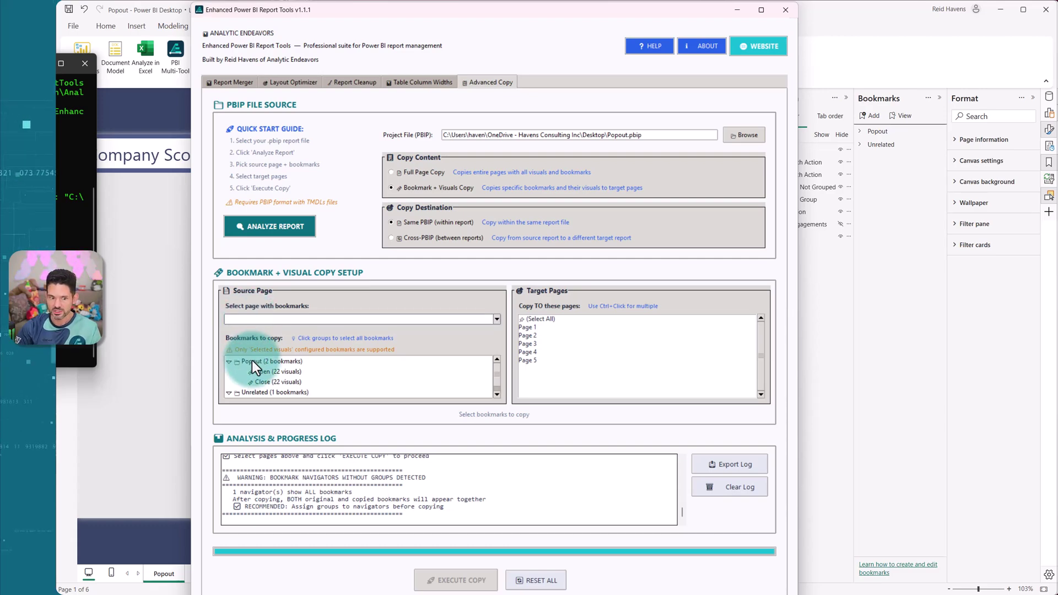
pyautogui.click(252, 360)
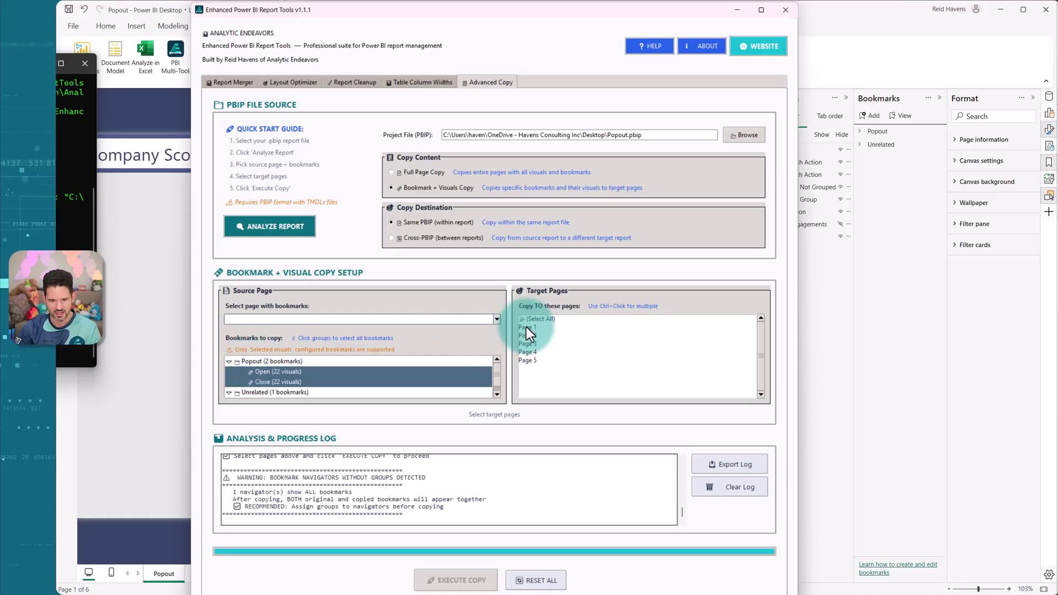
pyautogui.moveTo(526, 326); pyautogui.dragTo(529, 345)
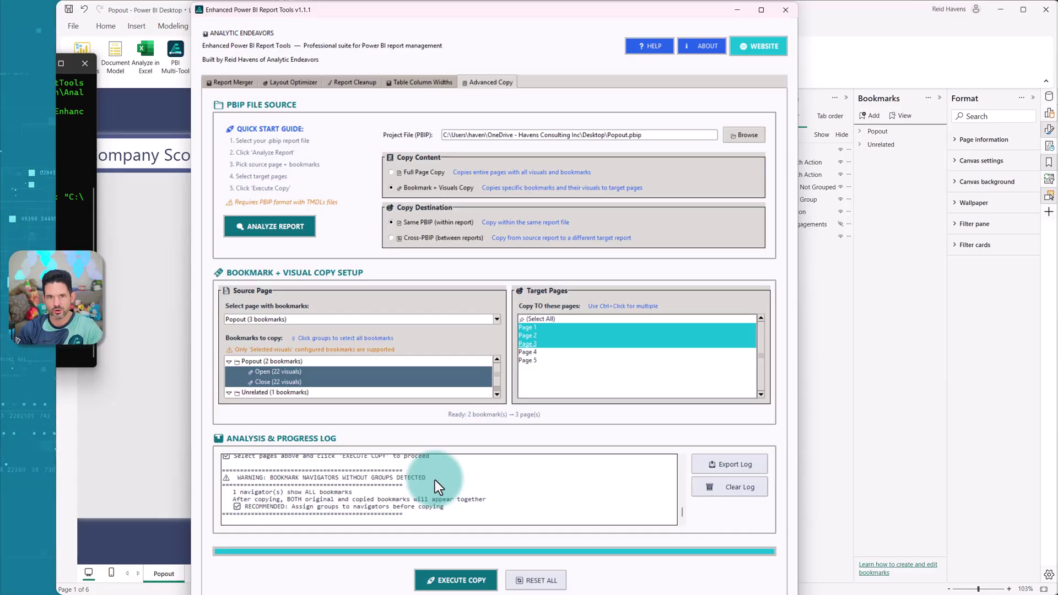
pyautogui.click(457, 583)
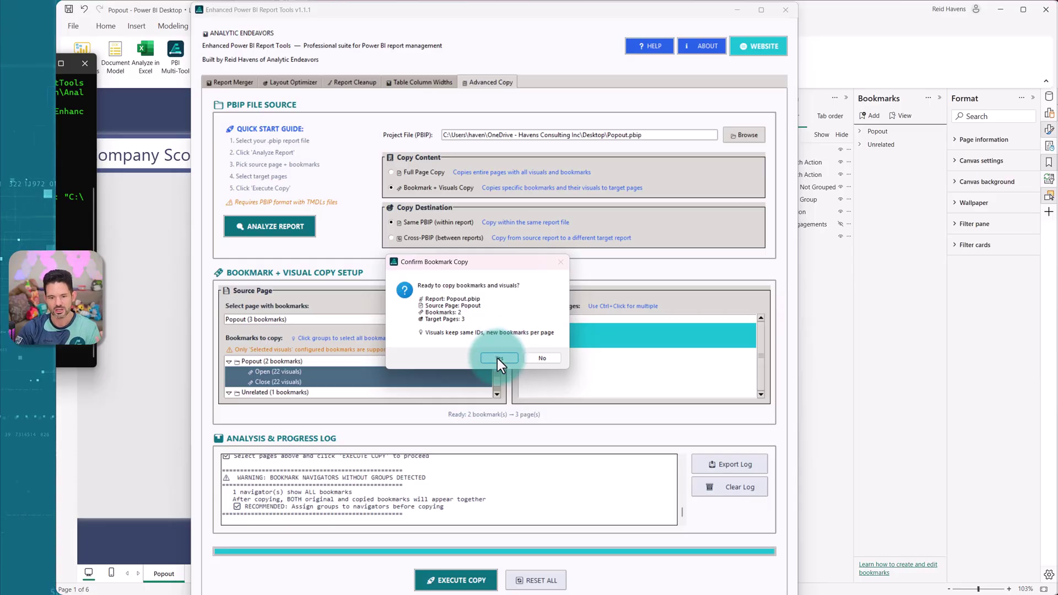
# Confirm the bookmark copy and acknowledge the completion message.
pyautogui.click(498, 358)
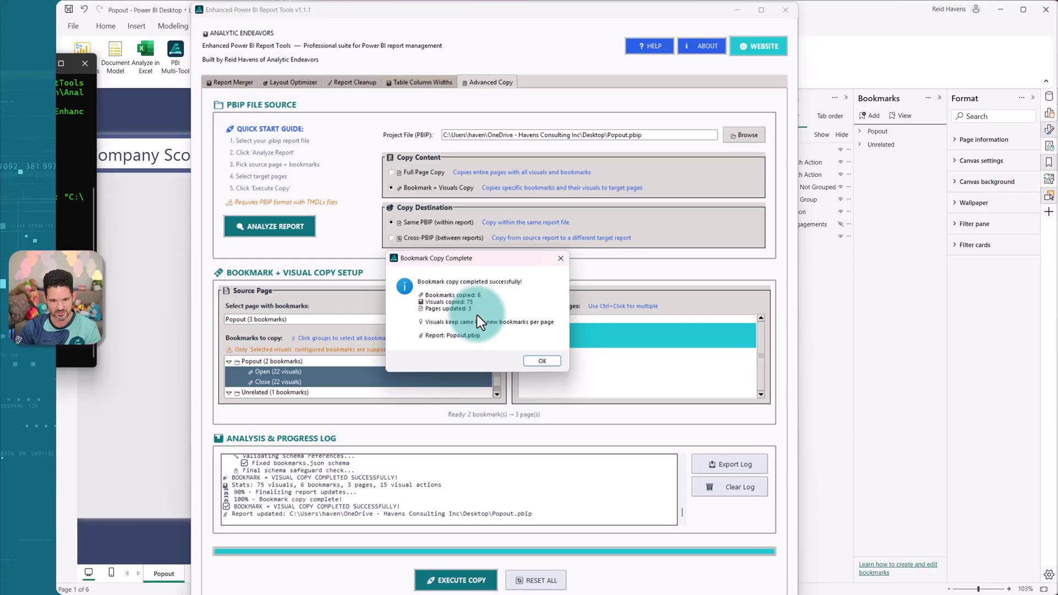
pyautogui.click(538, 361)
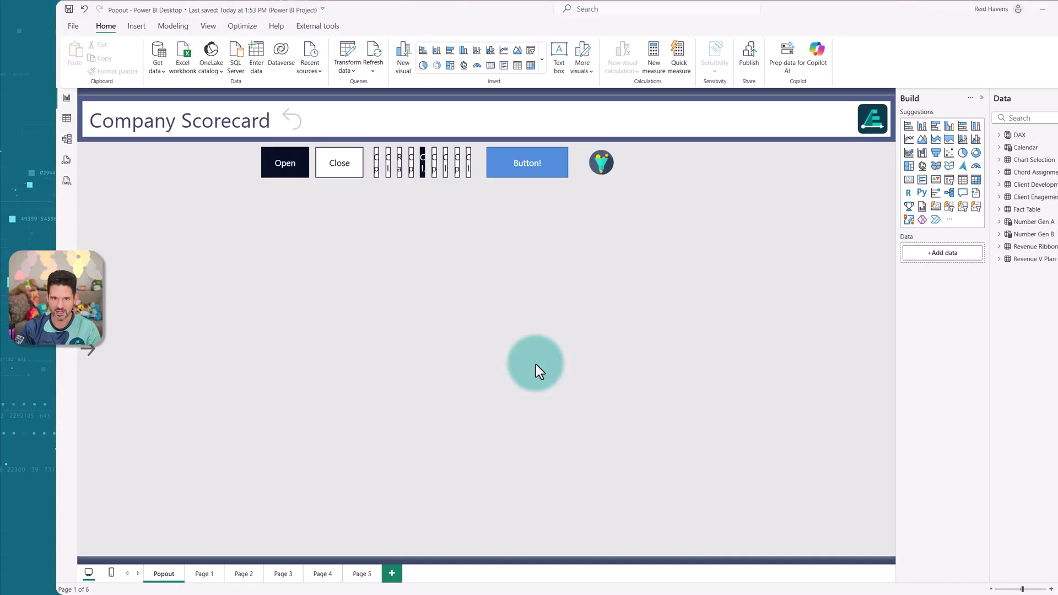
pyautogui.click(402, 167)
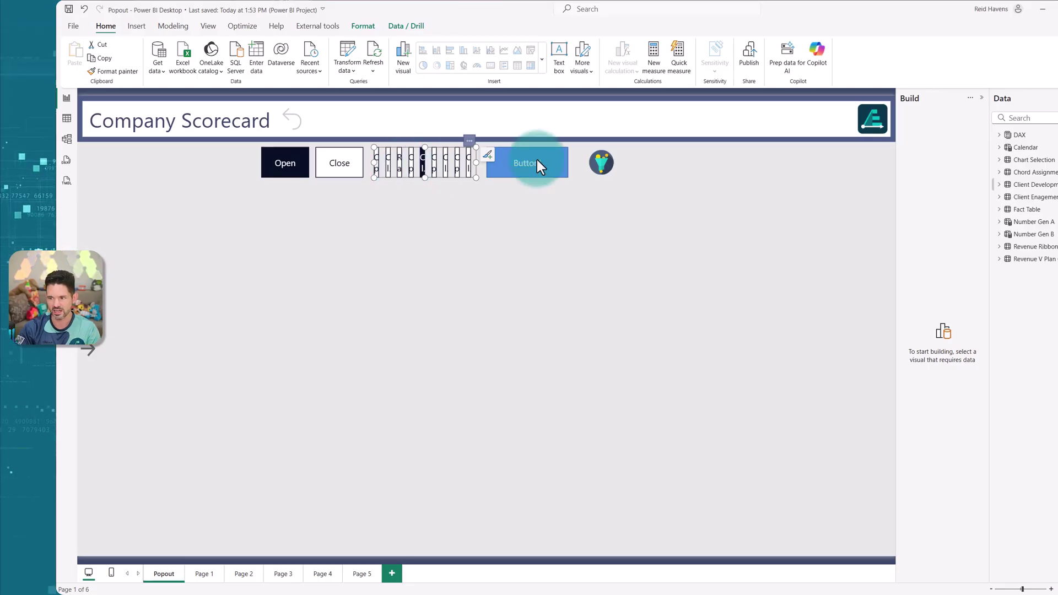
pyautogui.click(1053, 145)
pyautogui.click(820, 303)
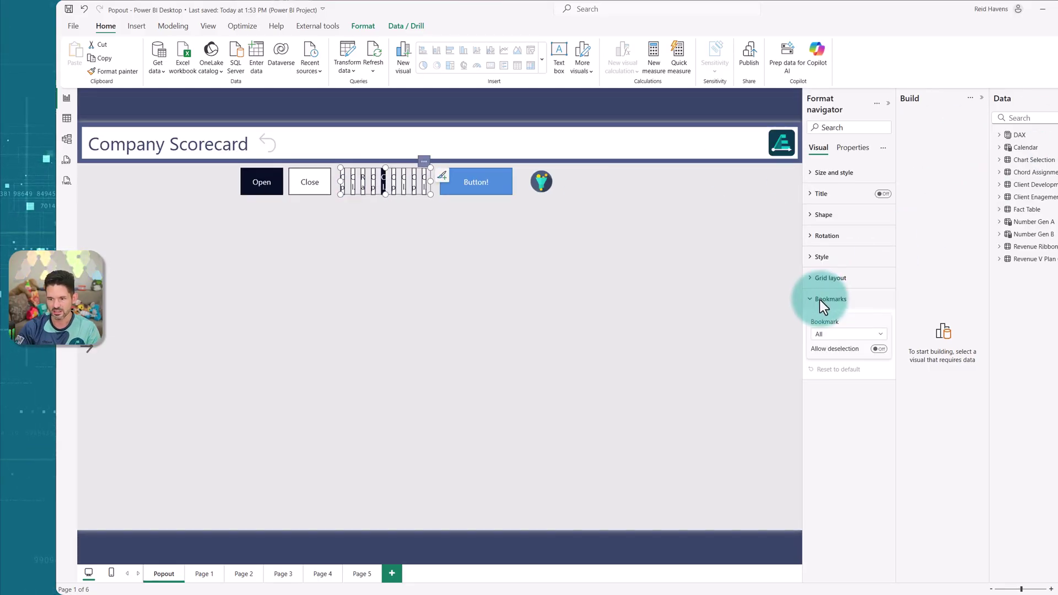
pyautogui.click(829, 338)
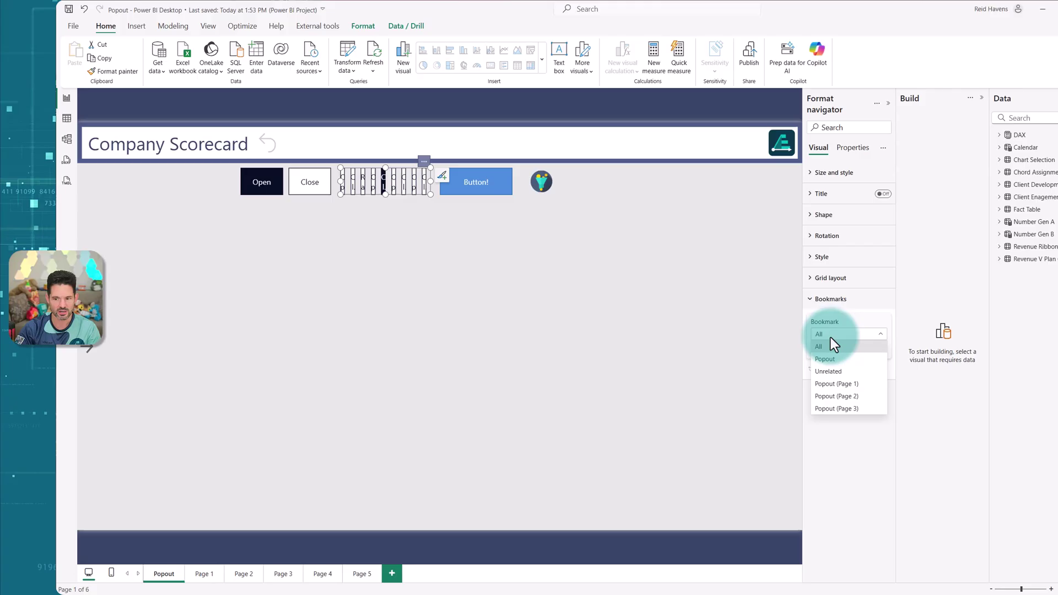
pyautogui.click(831, 336)
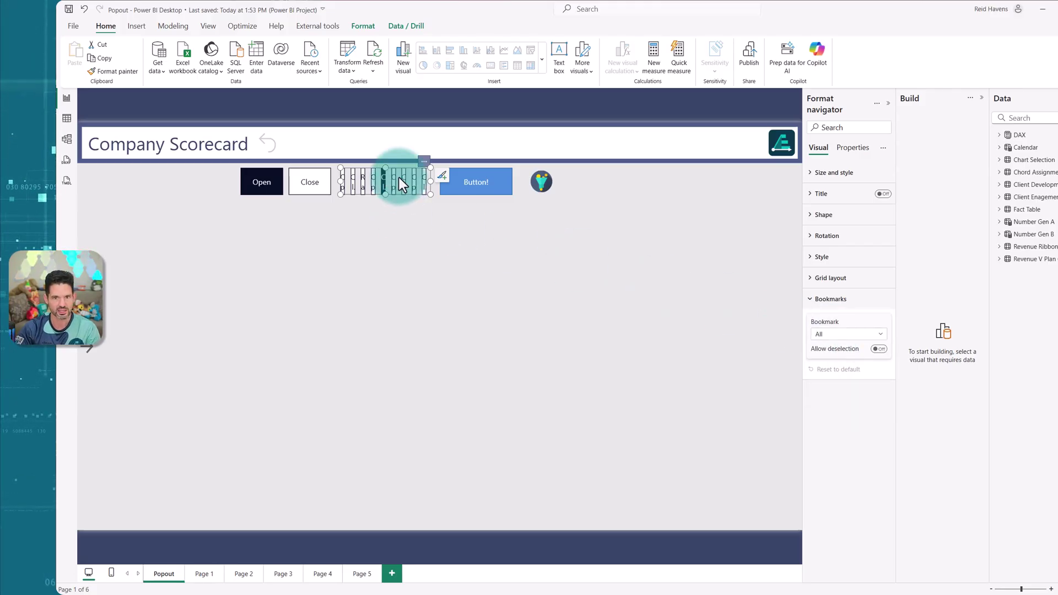
pyautogui.click(362, 204)
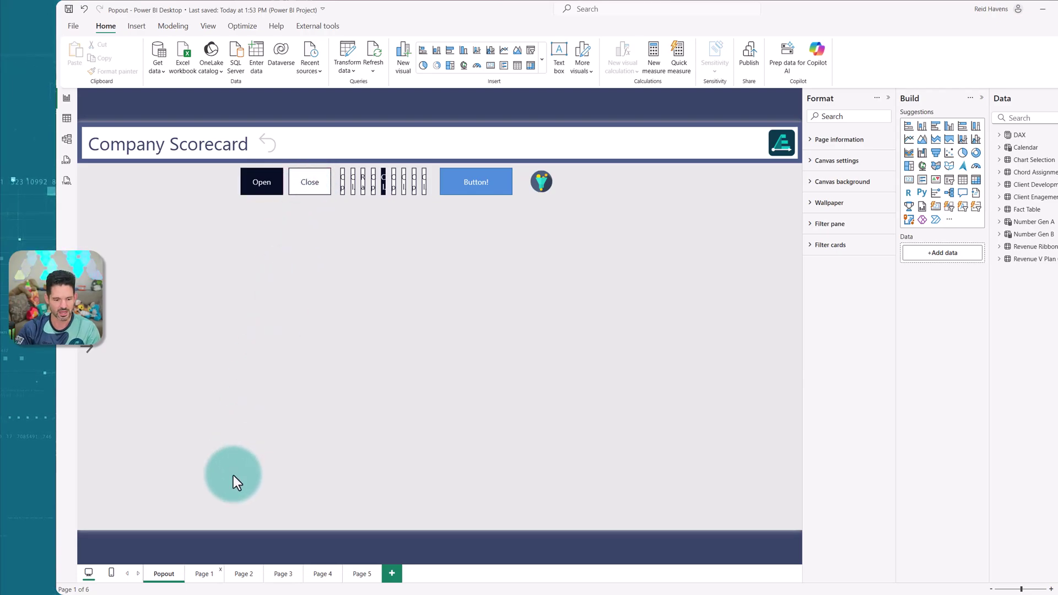
# On Page 1, expand all Client Engagements layer groups in the Selection pane, then close the popout.
pyautogui.click(205, 574)
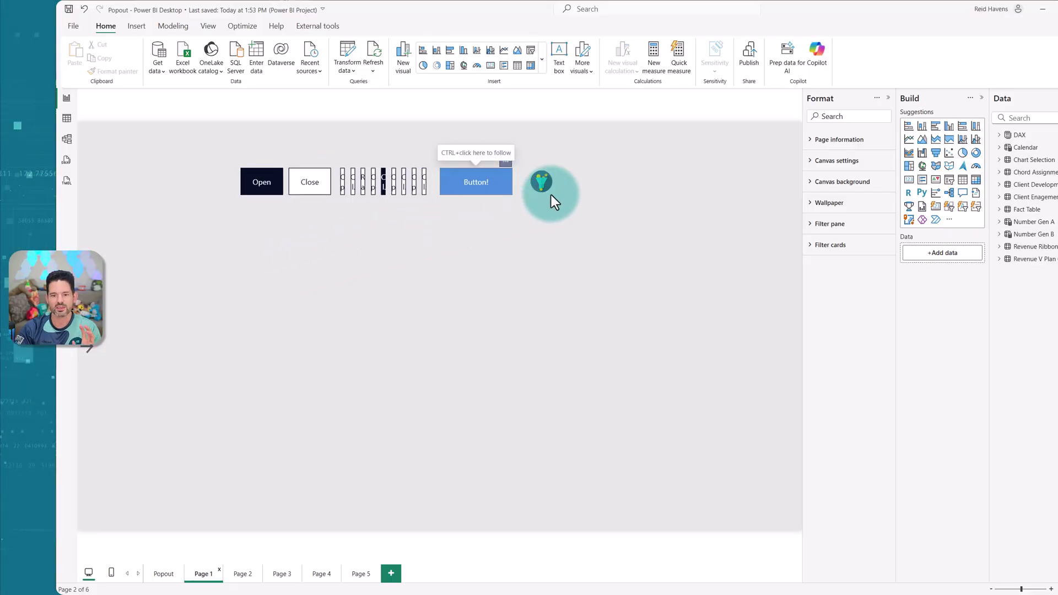
pyautogui.keyDown('ctrl'); pyautogui.click(87, 339); pyautogui.keyUp('ctrl')
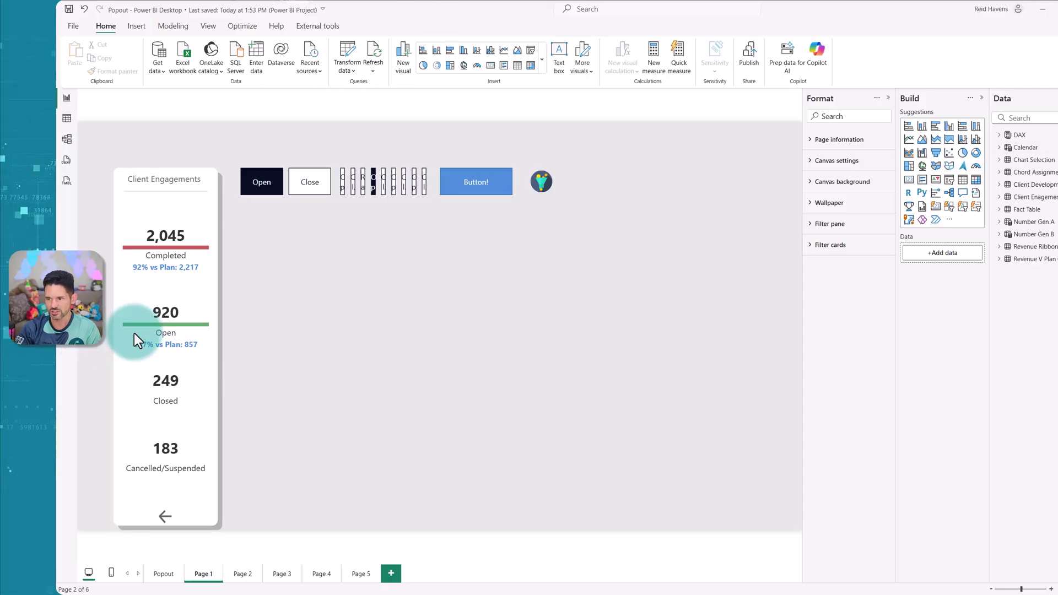
pyautogui.hotkey('alt', 'F10')
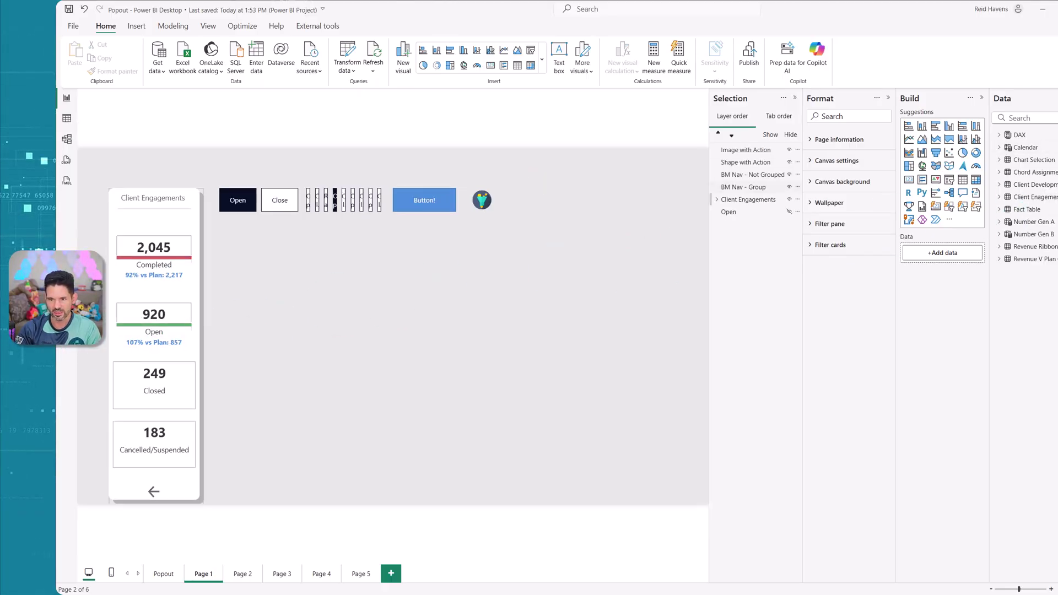
pyautogui.click(717, 199)
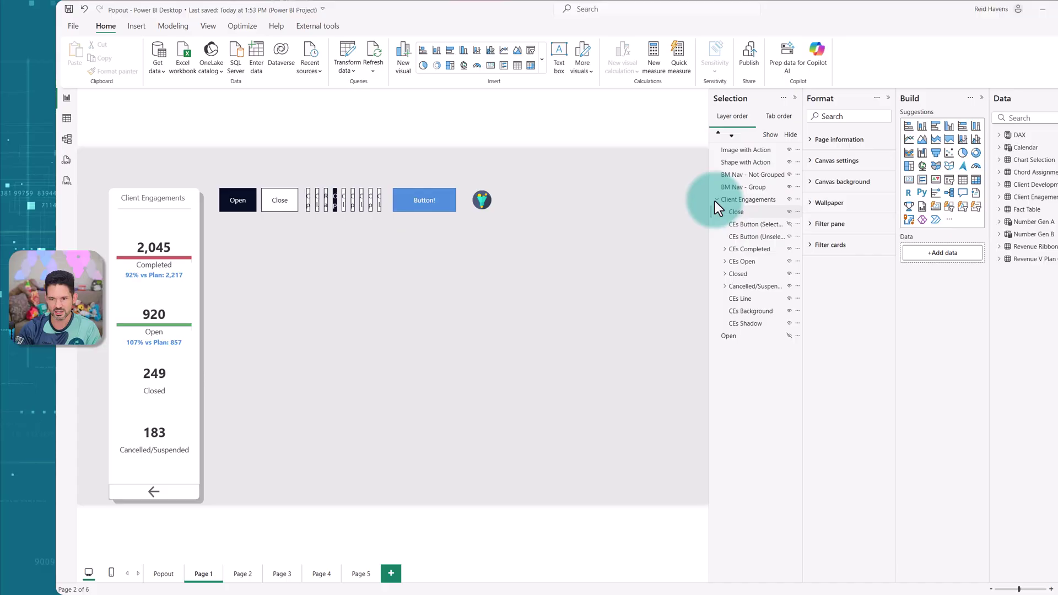
pyautogui.click(725, 249)
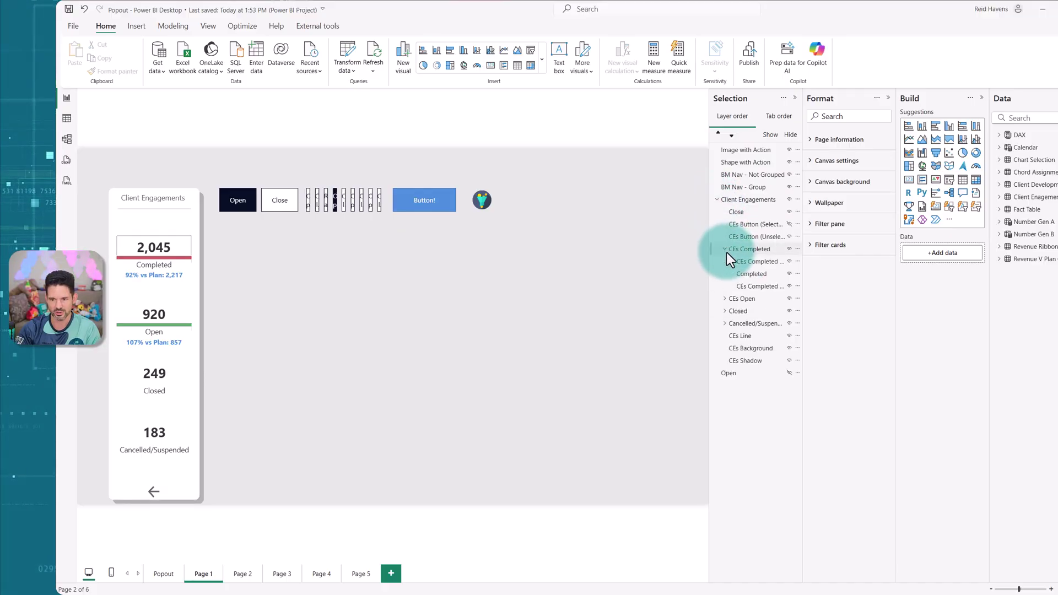
pyautogui.click(724, 299)
pyautogui.click(725, 349)
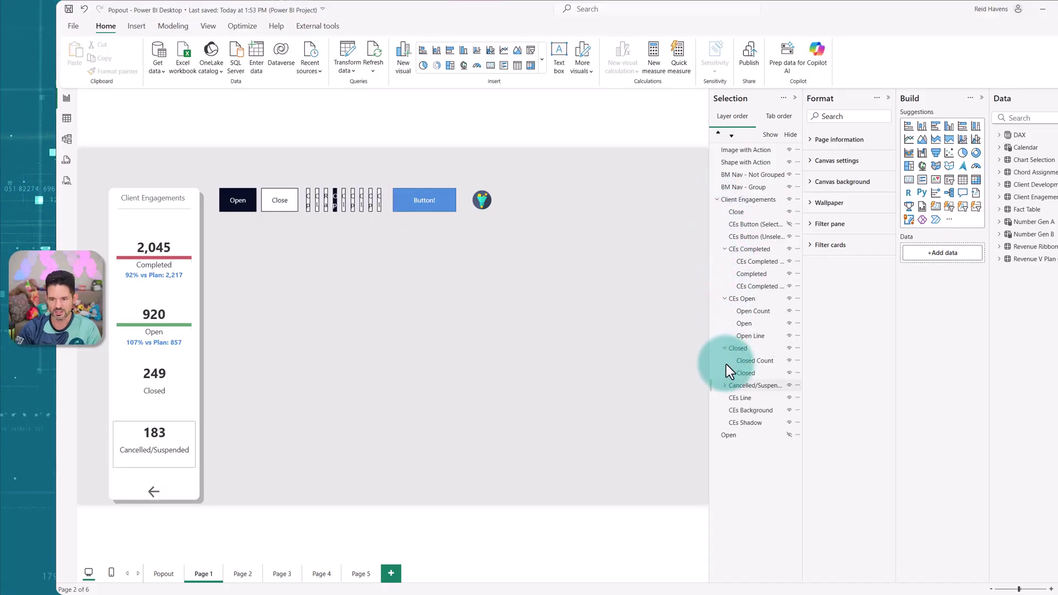
pyautogui.click(725, 386)
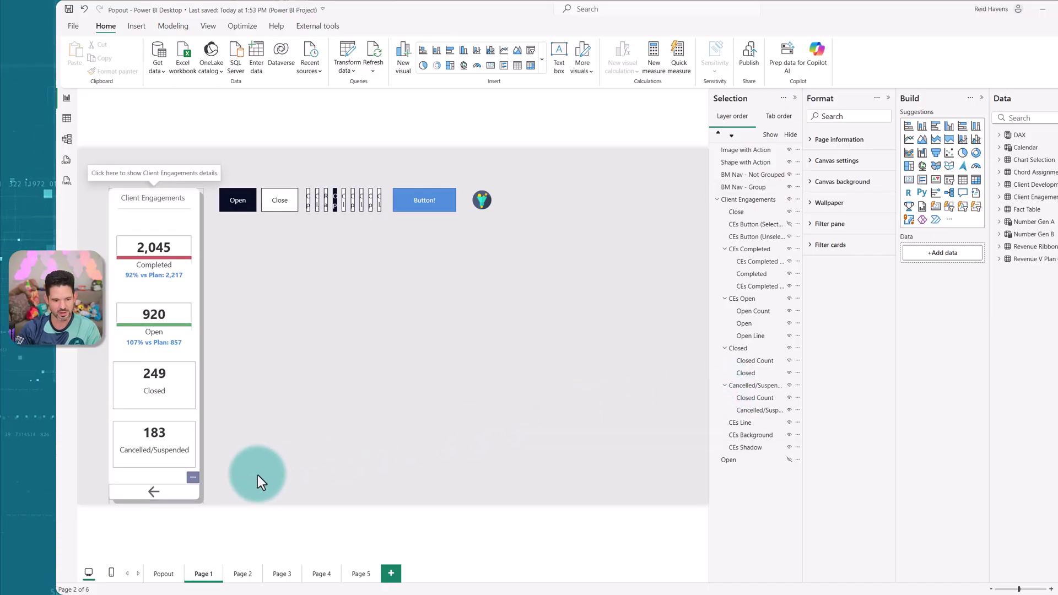
pyautogui.keyDown('ctrl'); pyautogui.click(165, 491); pyautogui.keyUp('ctrl')
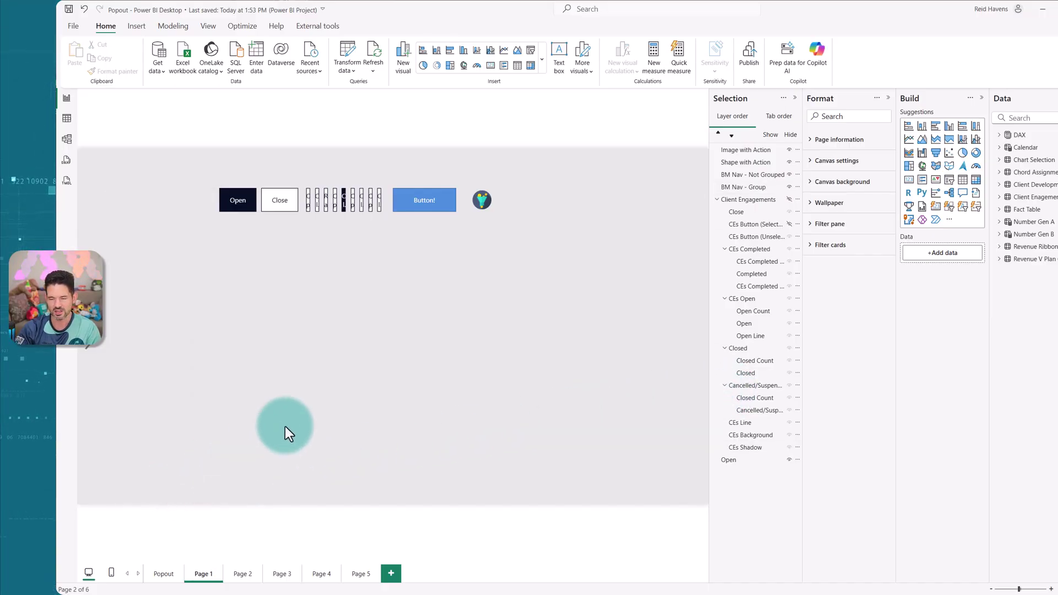
# Collapse Format, show Bookmarks with the Unrelated group expanded, and switch to Page 2.
pyautogui.click(888, 98)
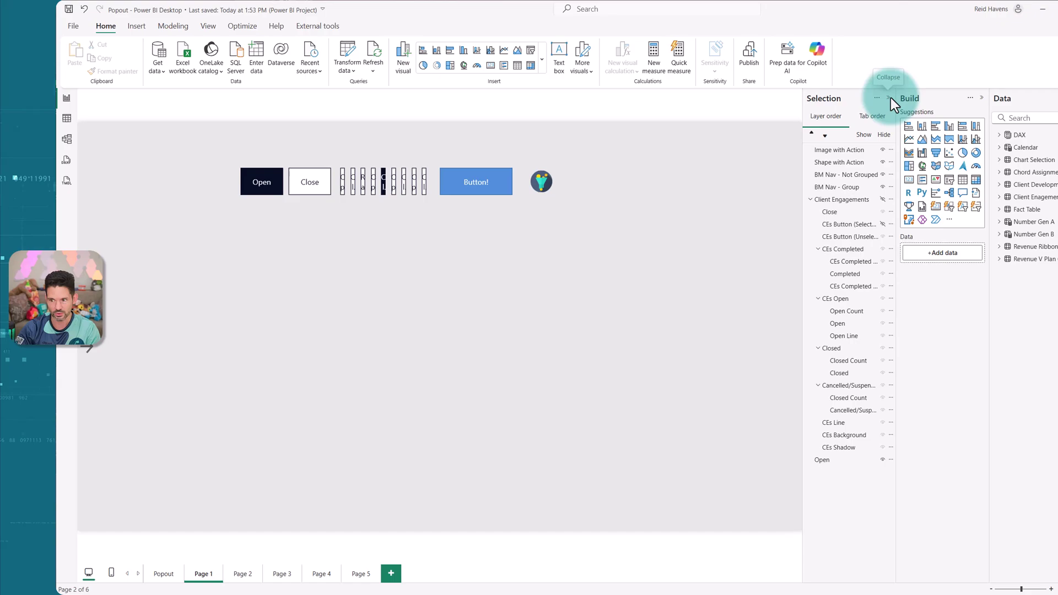
pyautogui.click(1055, 165)
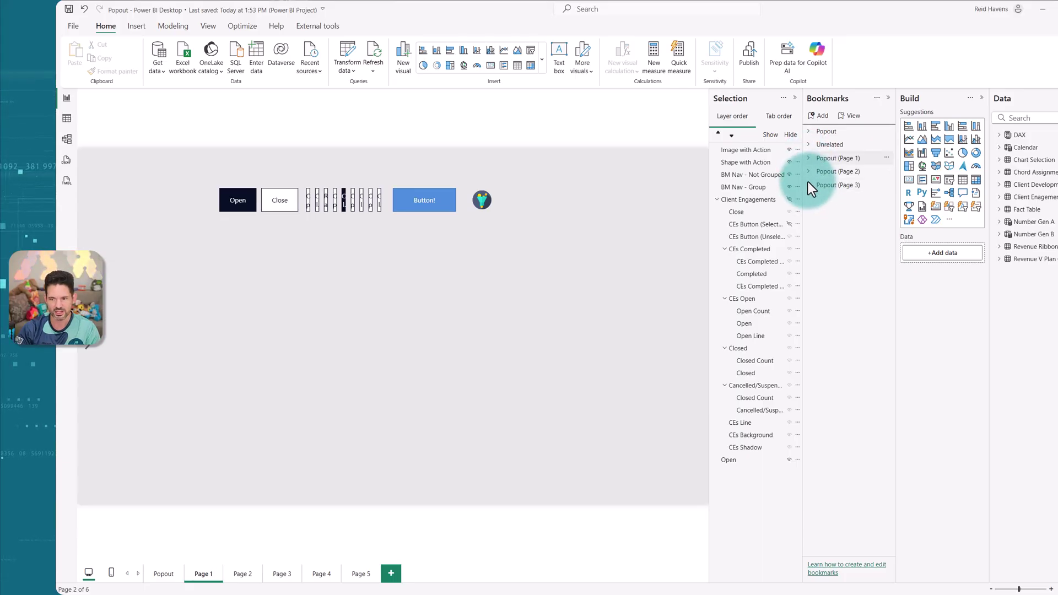
pyautogui.click(808, 143)
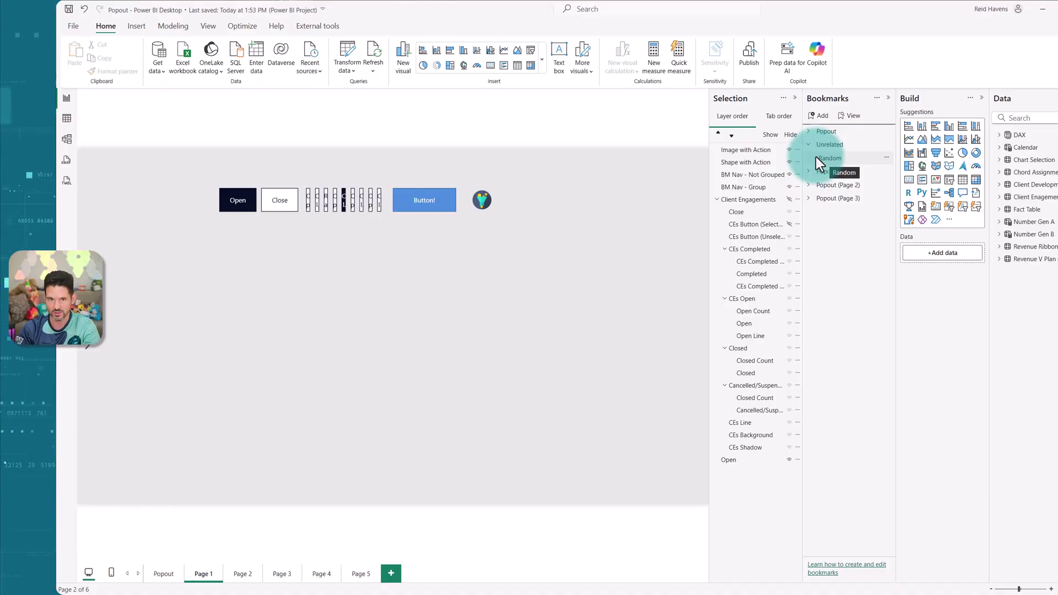
pyautogui.click(246, 578)
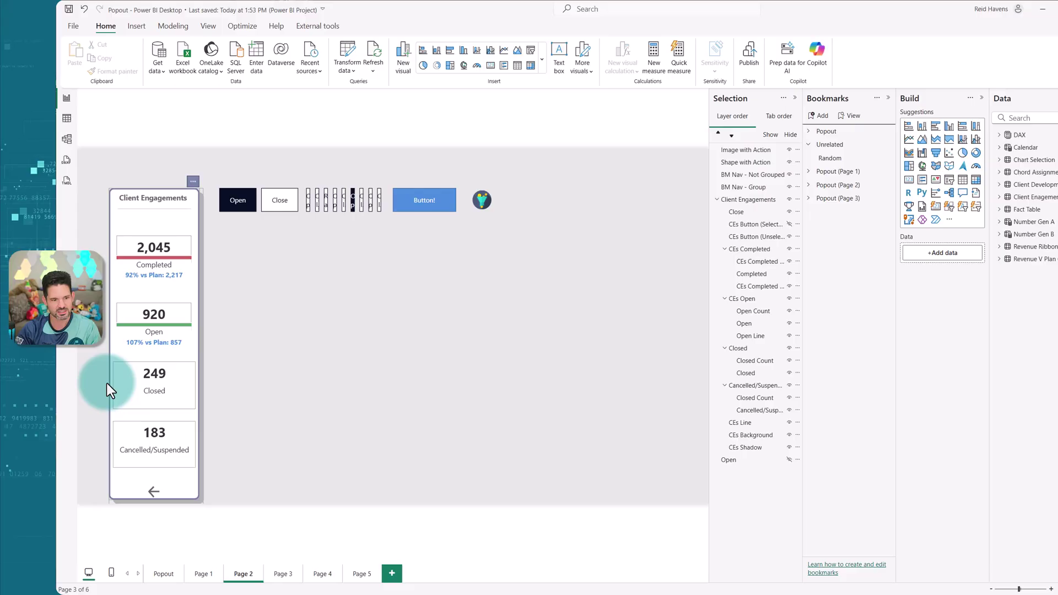
# Close the Page 2 popout and collapse the Selection, Bookmarks and Build panes.
pyautogui.keyDown('ctrl'); pyautogui.click(156, 489); pyautogui.keyUp('ctrl')
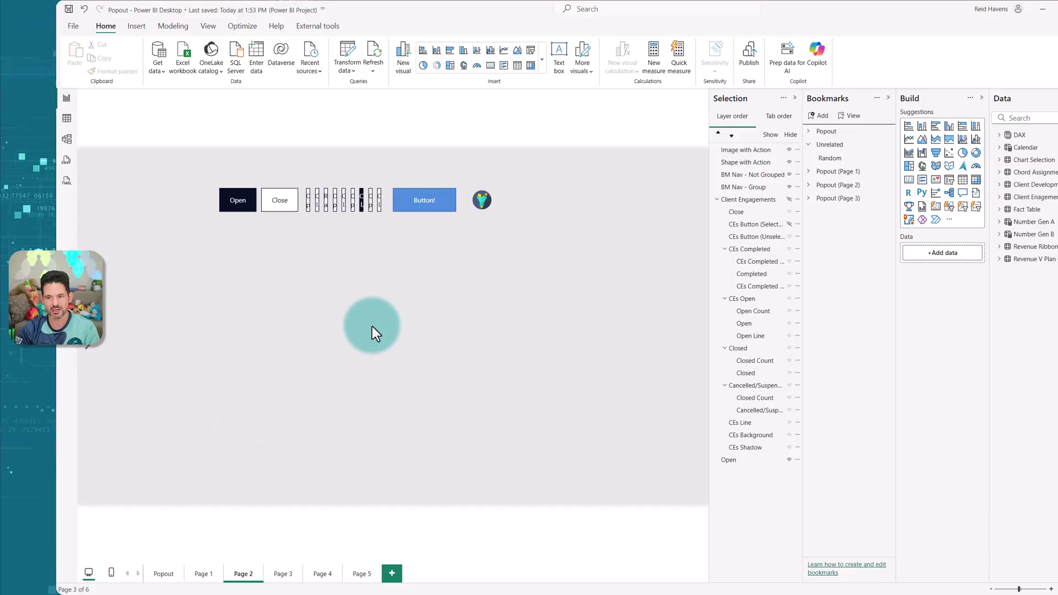
pyautogui.click(794, 96)
pyautogui.click(886, 97)
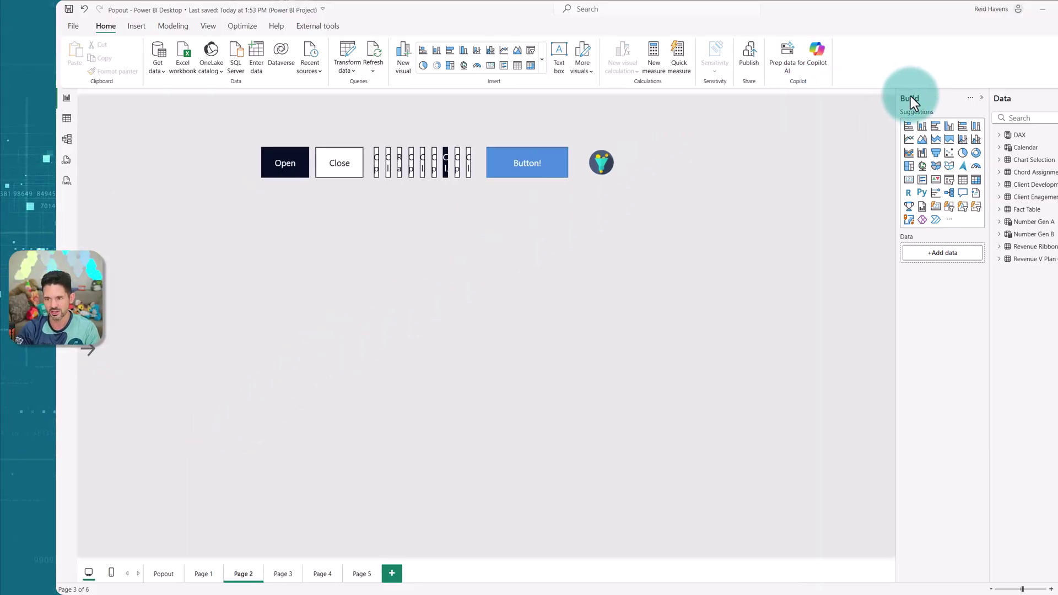
pyautogui.click(982, 98)
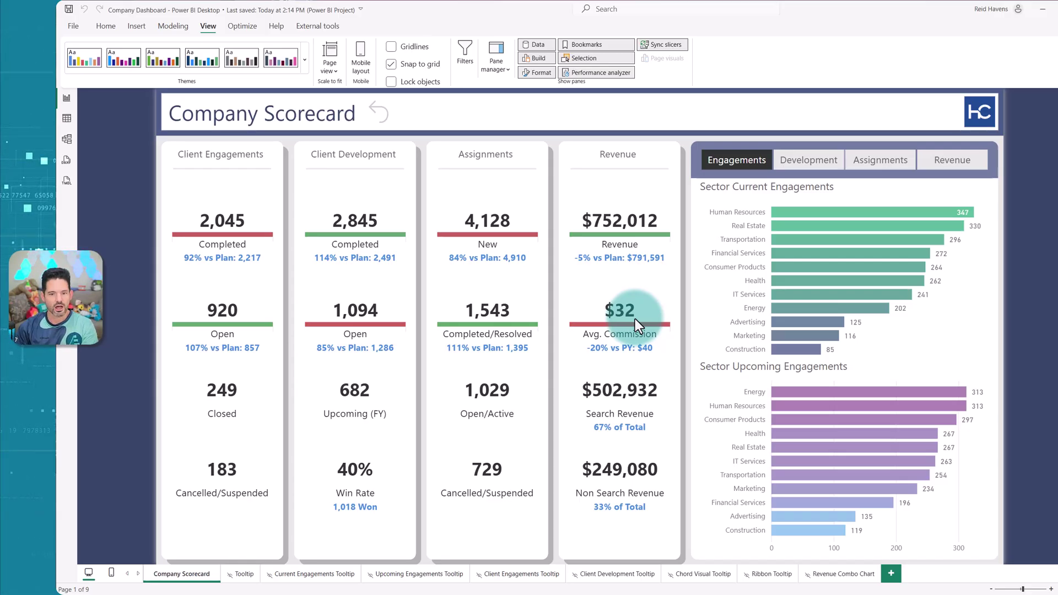
# Preview the Client Engagements and Client Development card details, then return to the sector engagement charts.
pyautogui.click(223, 181)
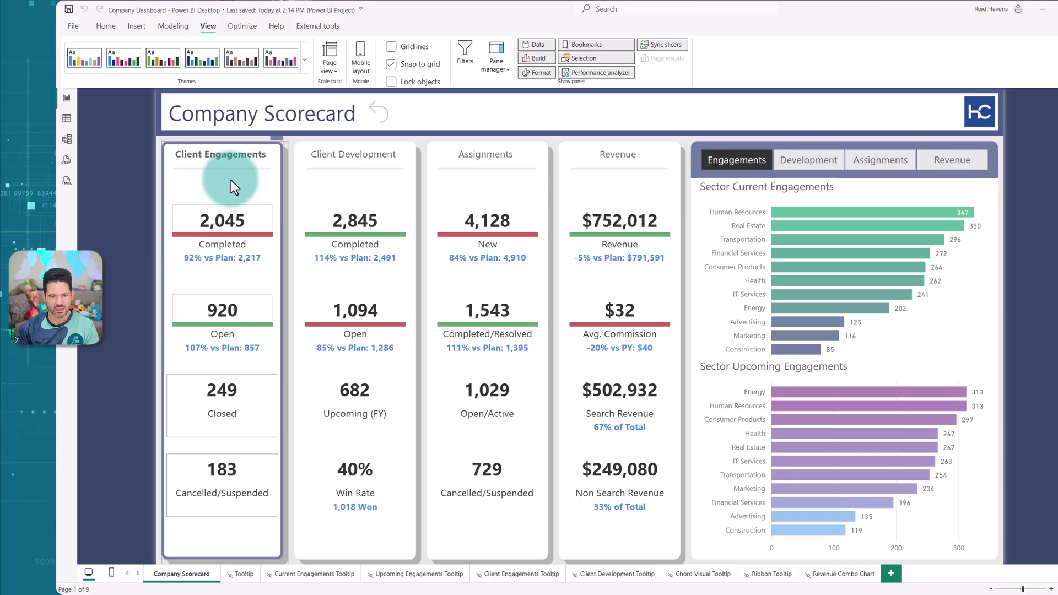
pyautogui.click(341, 167)
pyautogui.click(391, 118)
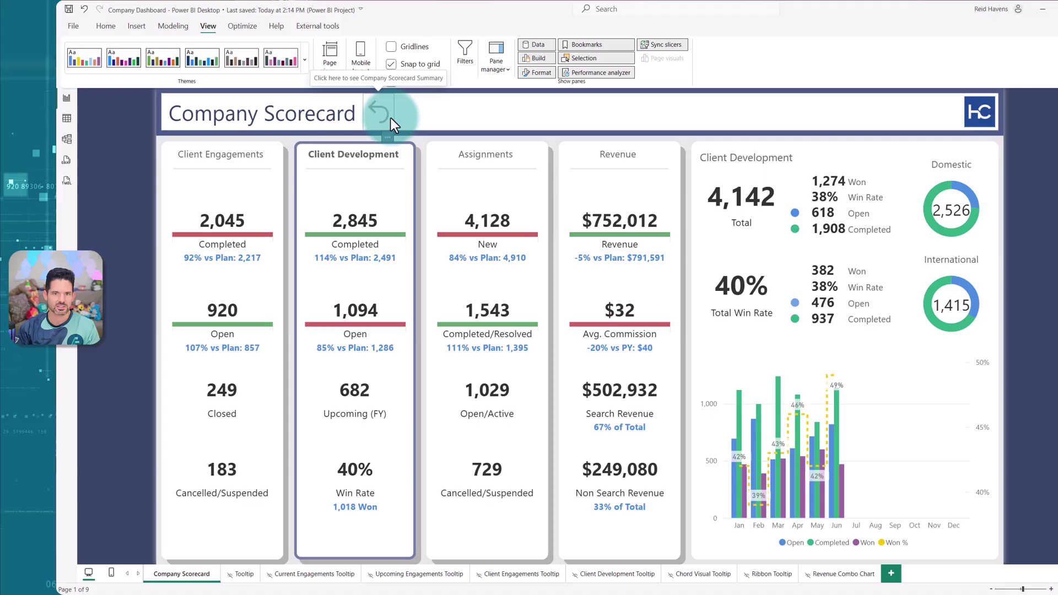
pyautogui.click(391, 118)
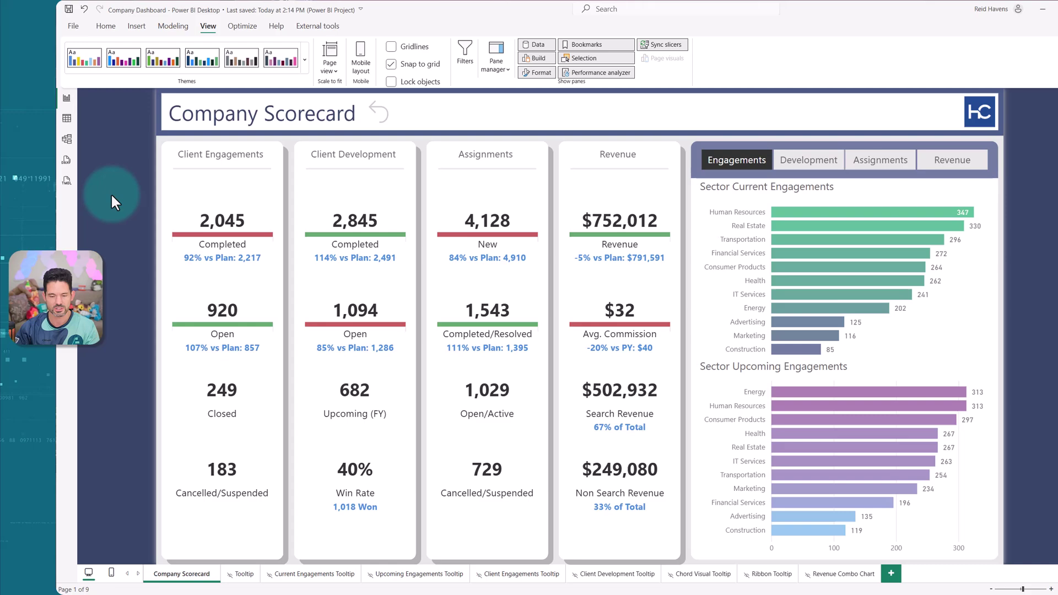
# Keep cross-report copying, analyze Company Dashboard, pick Company Scorecard, and edit the copies-per-page value.
pyautogui.hotkey('alt', 'Tab')
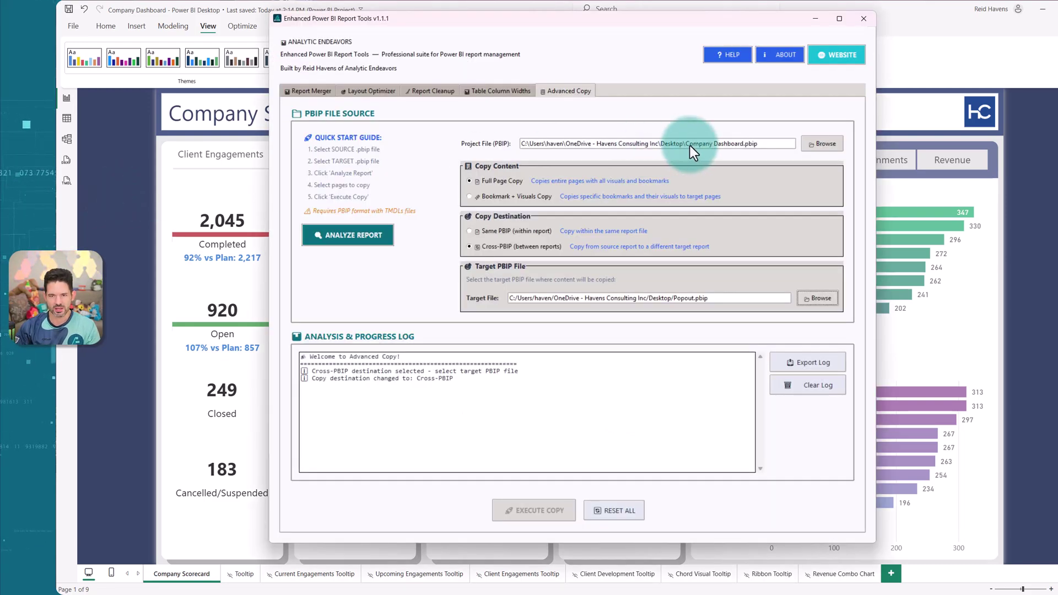
pyautogui.click(486, 242)
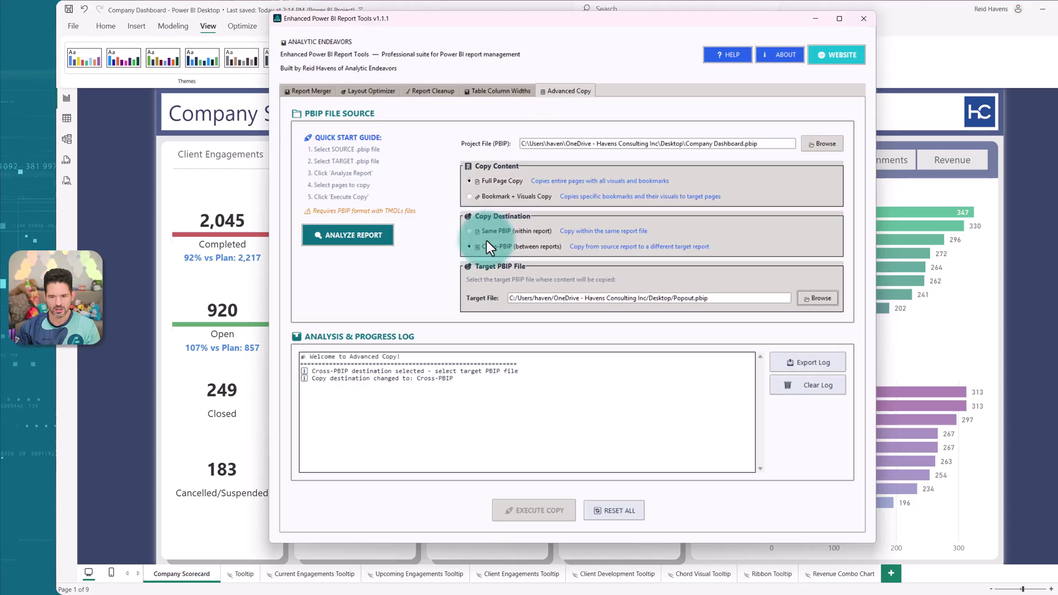
pyautogui.click(386, 235)
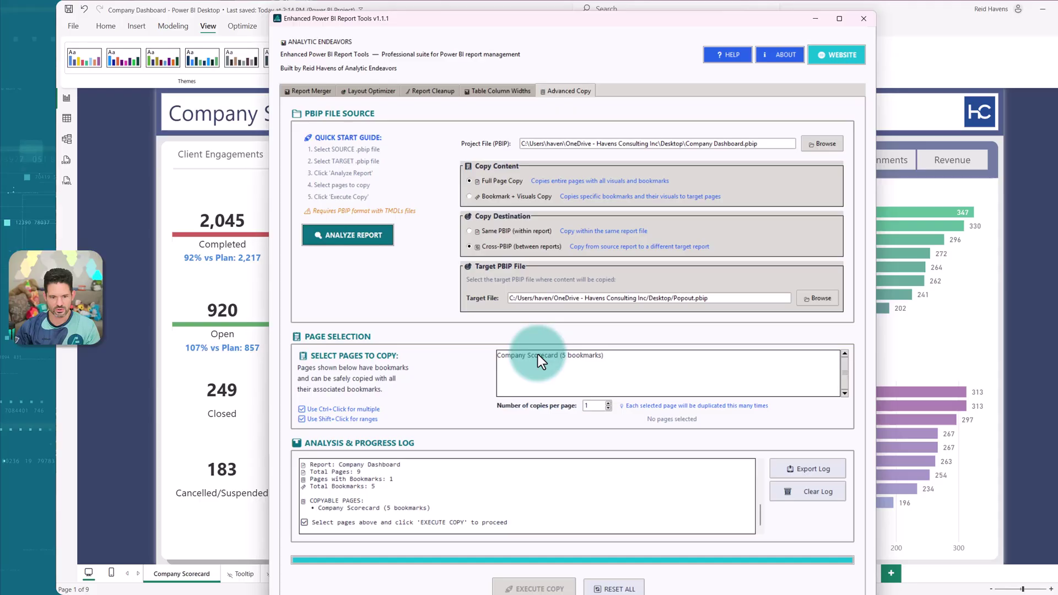
pyautogui.click(538, 355)
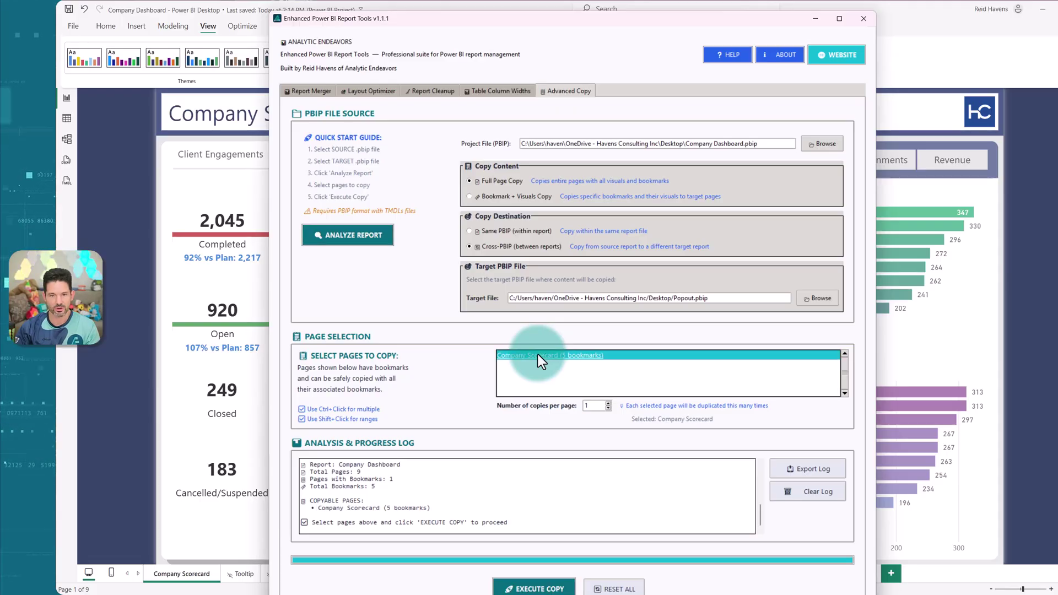
pyautogui.doubleClick(604, 404)
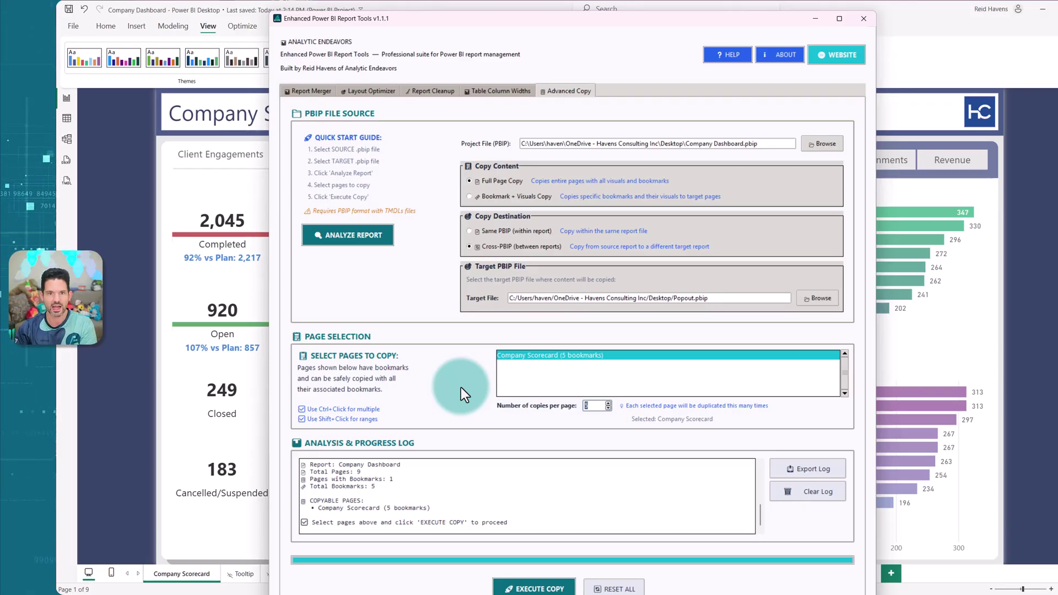
# Execute and confirm five Company Scorecard copies into Popout.pbip, then dismiss the completion message.
pyautogui.click(514, 589)
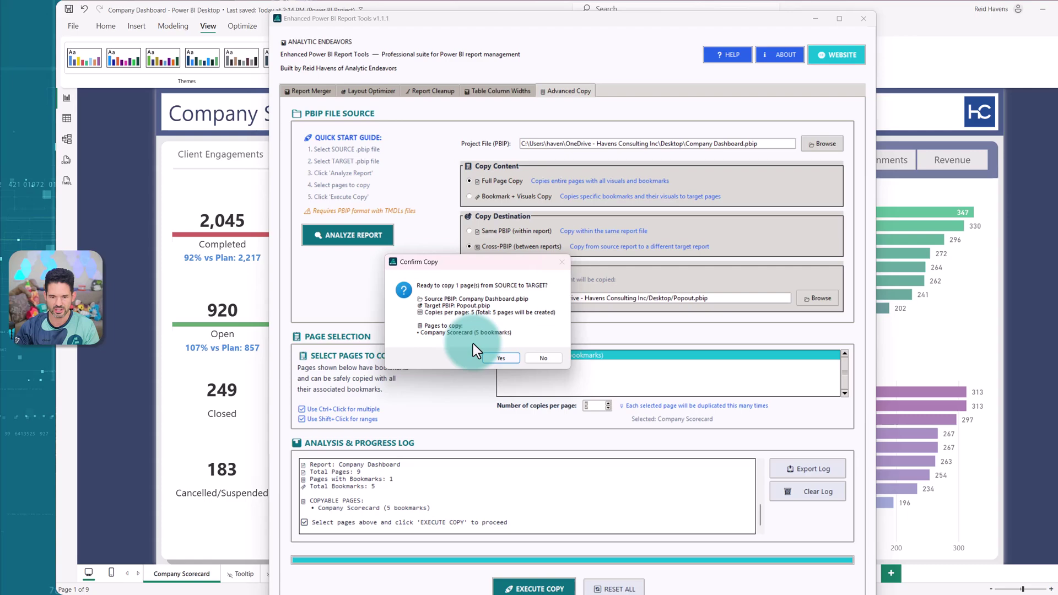
pyautogui.click(499, 358)
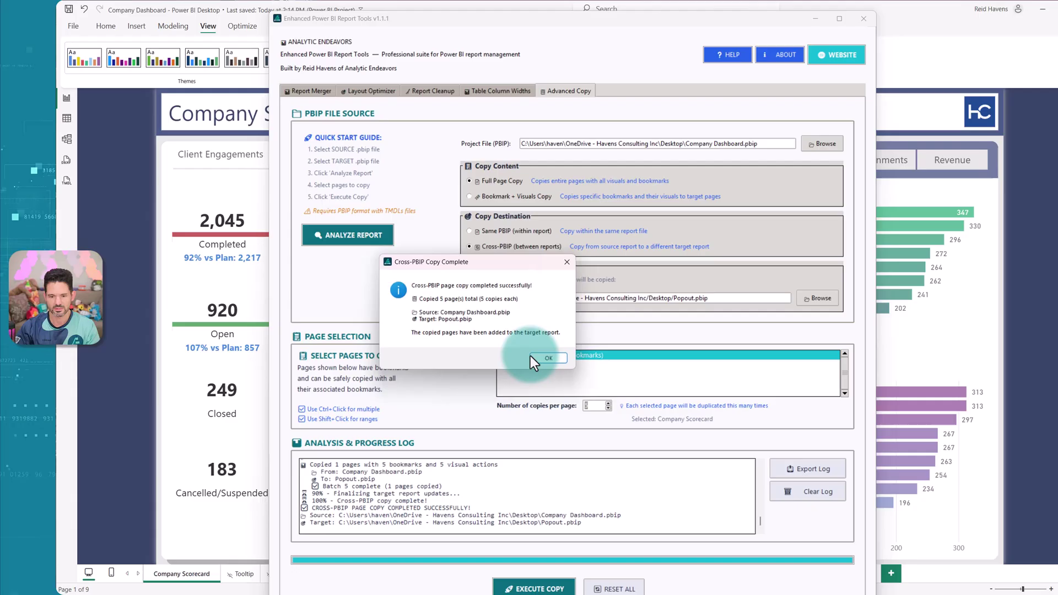
pyautogui.click(547, 358)
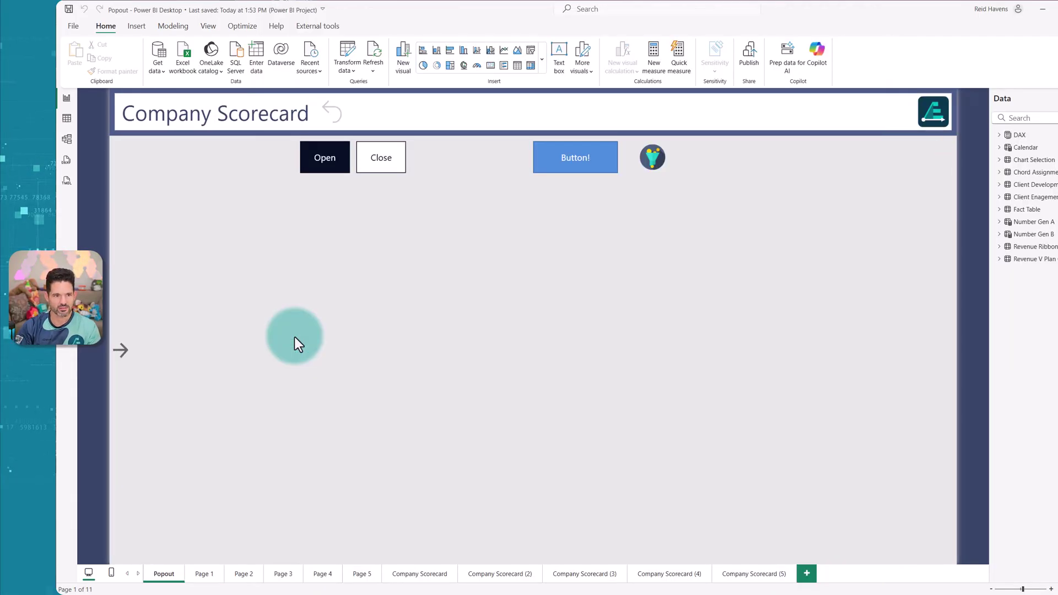
# Open and close the Page 1 Client Engagements popout, then open the first Company Scorecard copy.
pyautogui.click(208, 575)
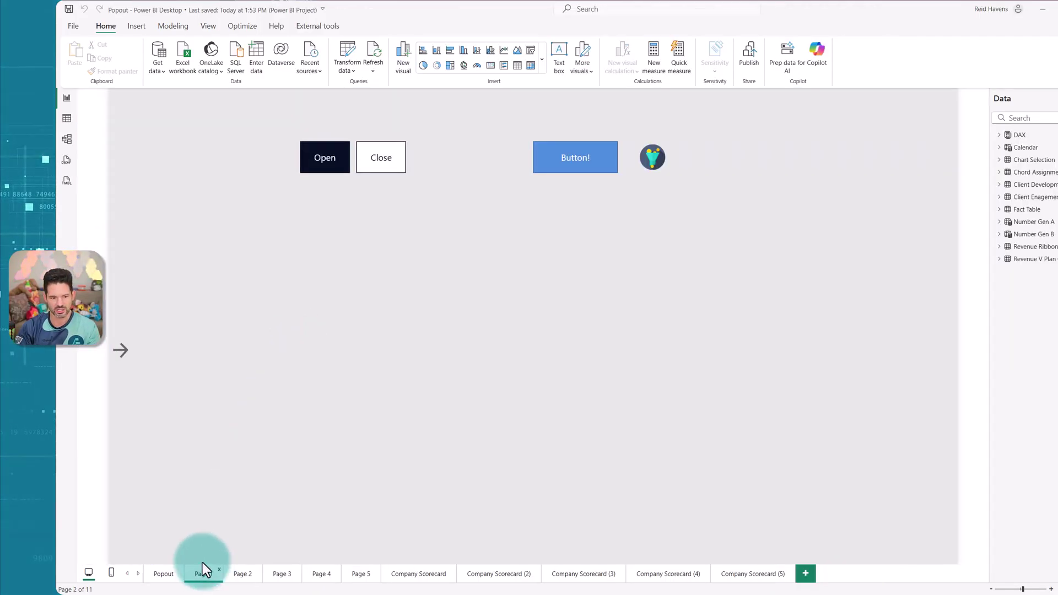
pyautogui.keyDown('ctrl'); pyautogui.click(126, 352); pyautogui.keyUp('ctrl')
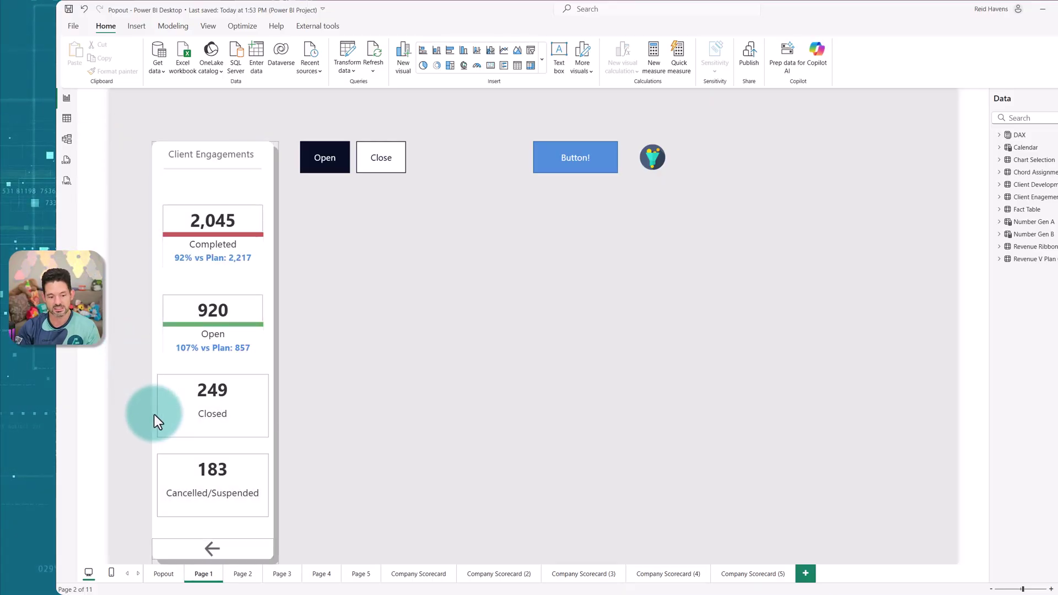
pyautogui.keyDown('ctrl'); pyautogui.click(216, 552); pyautogui.keyUp('ctrl')
pyautogui.click(167, 575)
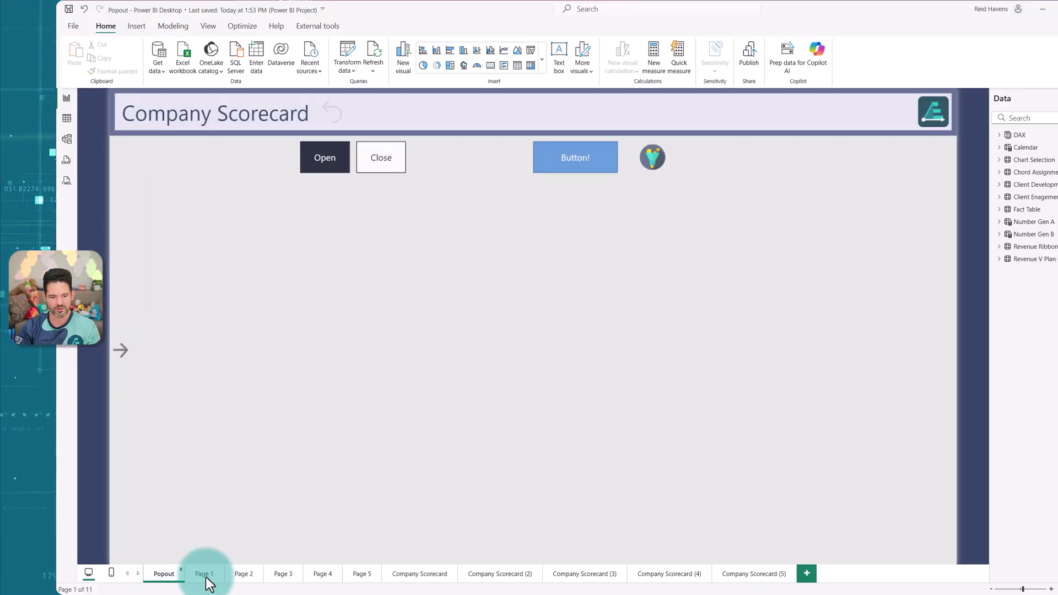
pyautogui.click(422, 574)
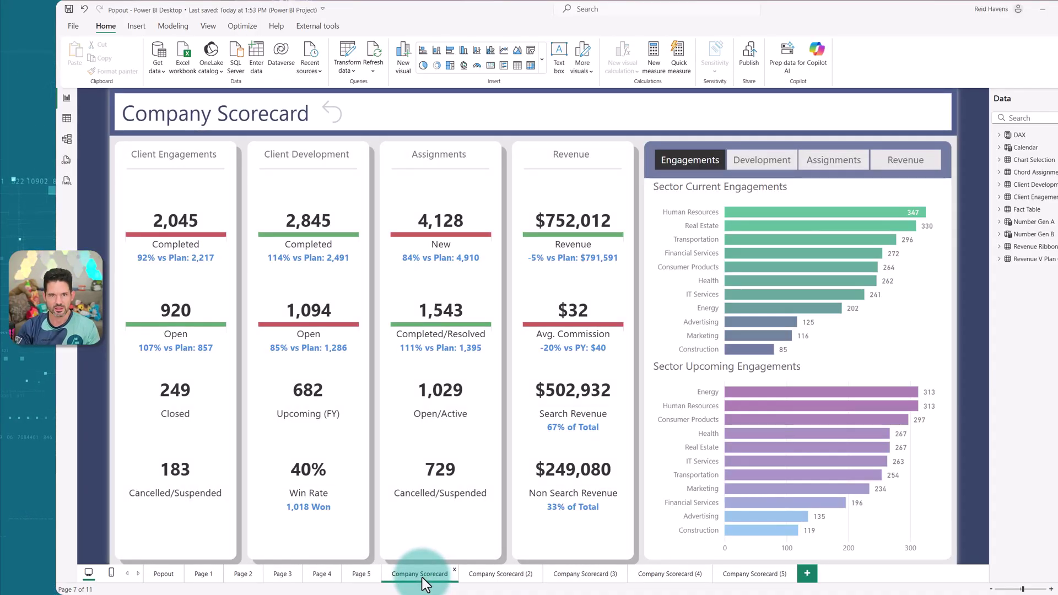
pyautogui.click(189, 181)
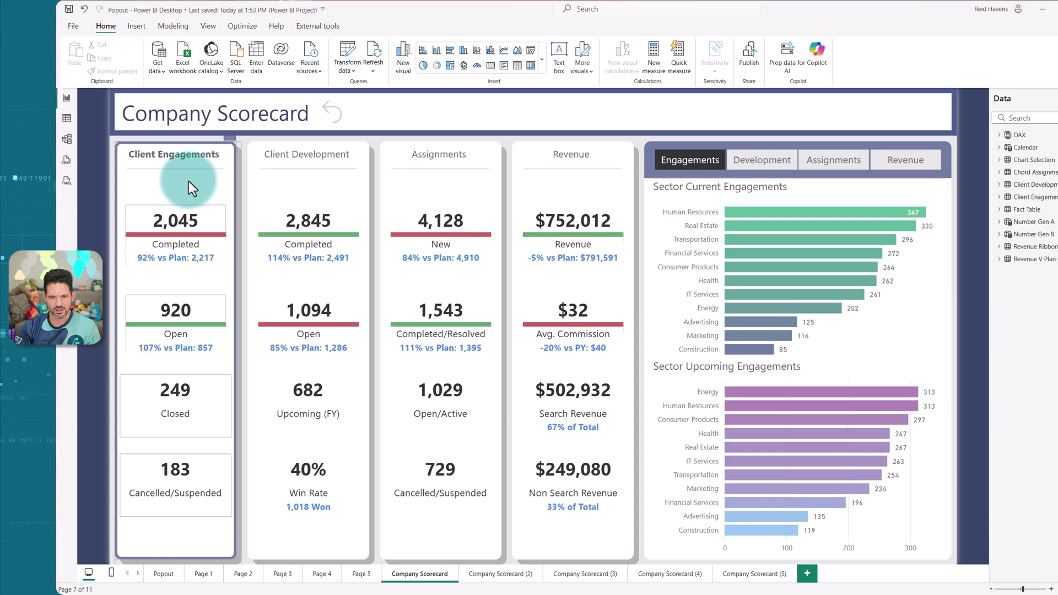
pyautogui.click(333, 115)
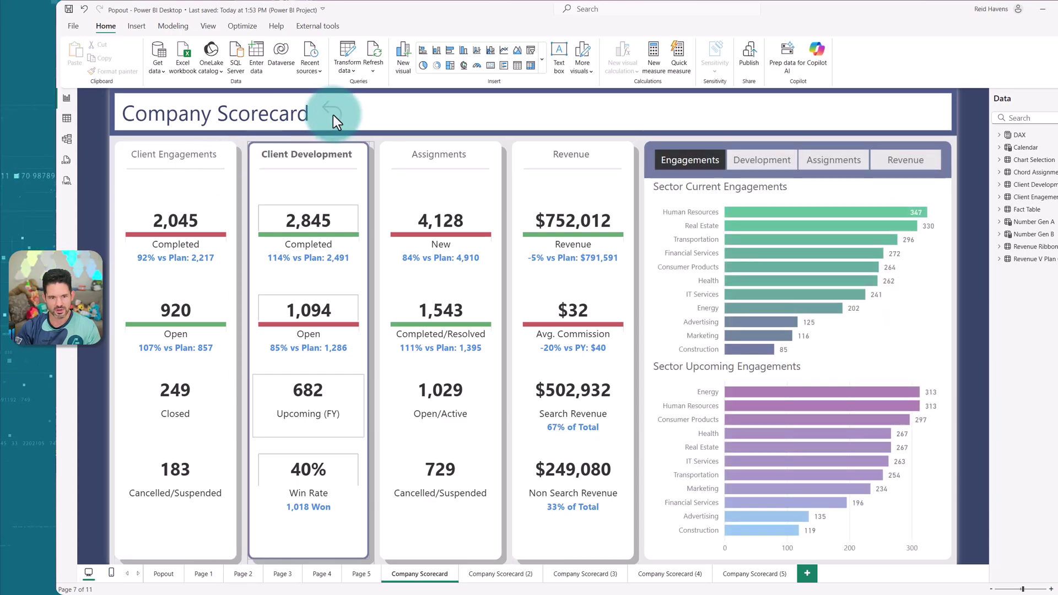
pyautogui.click(460, 172)
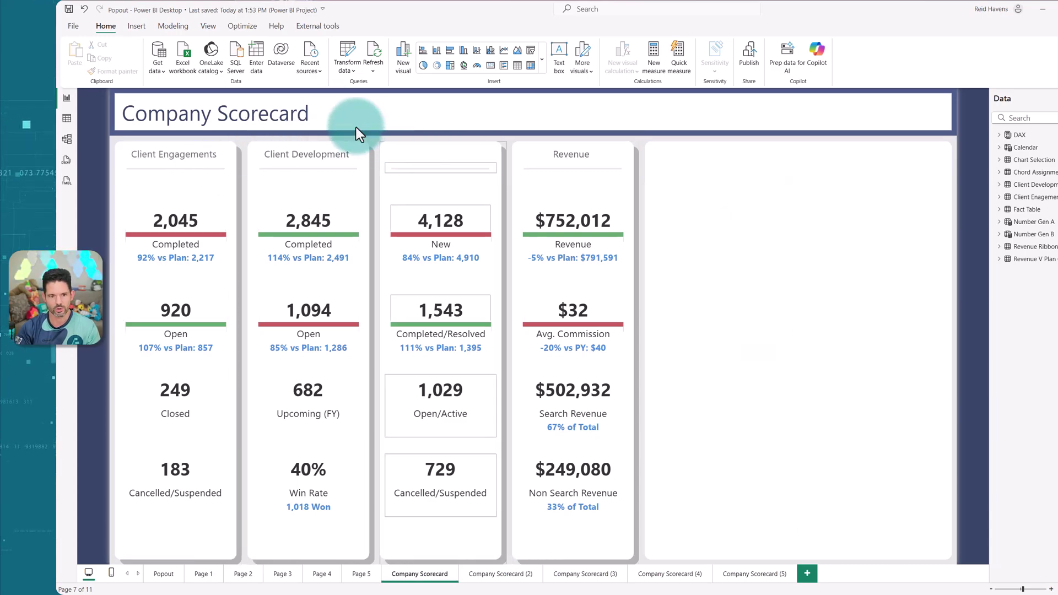
pyautogui.click(330, 115)
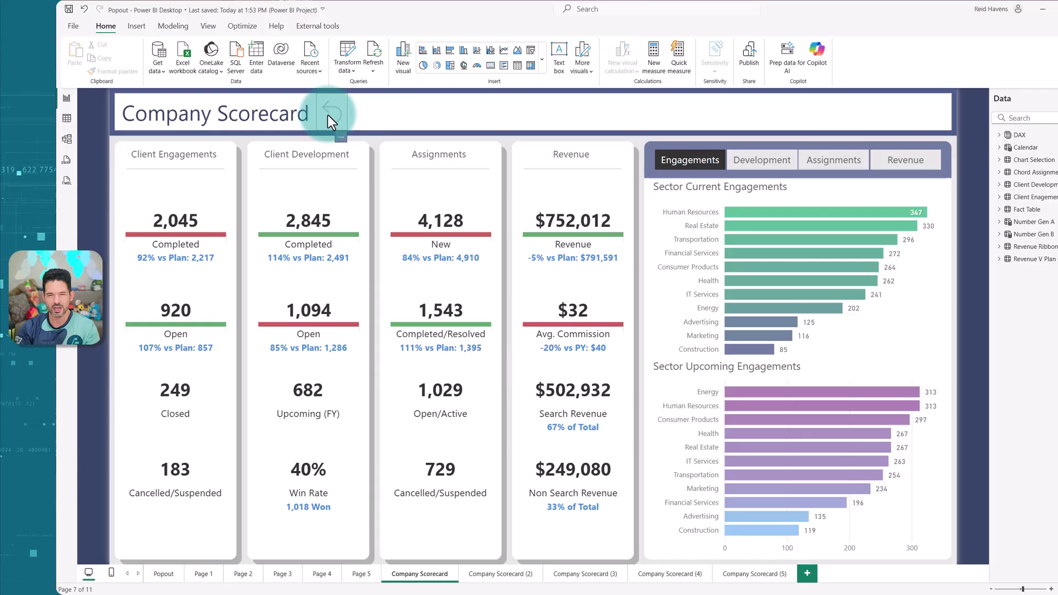
pyautogui.click(380, 191)
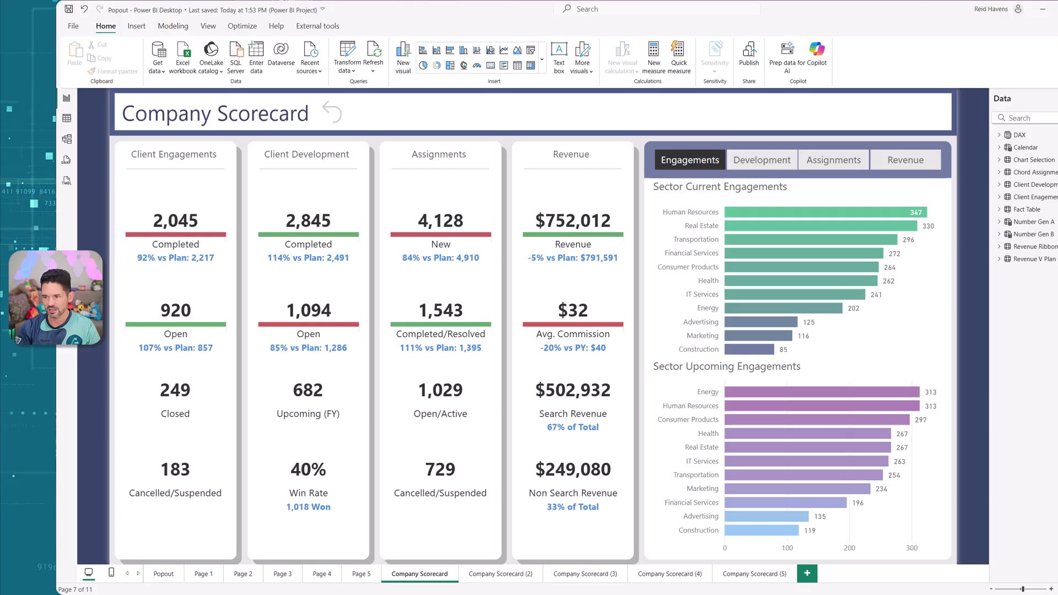
# Check the bookmarks list, then test Company Scorecard (4)'s Client Engagements and Client Development cards and reset.
pyautogui.click(1055, 143)
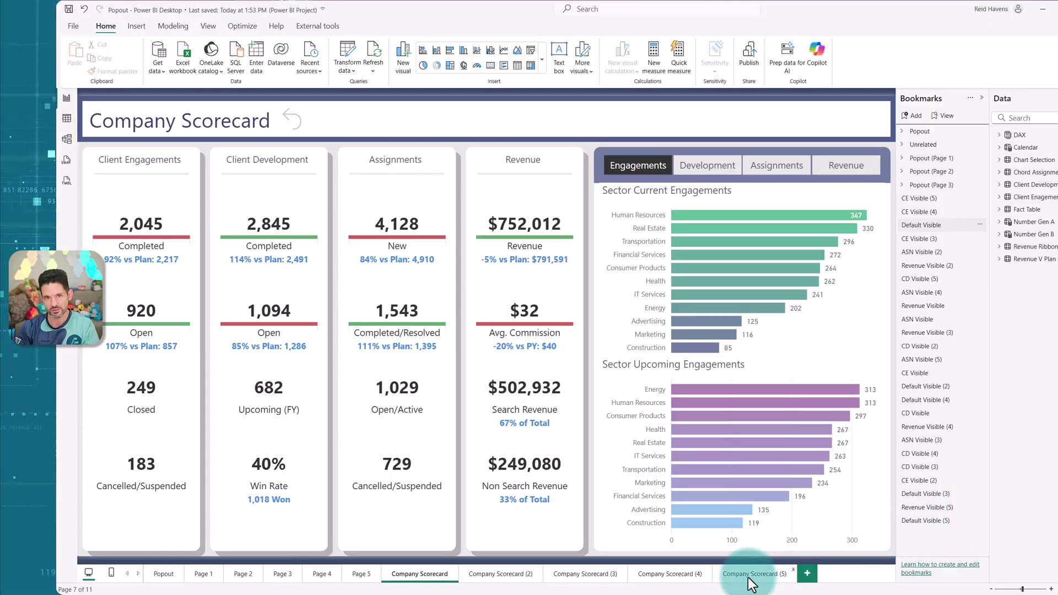
pyautogui.click(981, 97)
pyautogui.click(701, 574)
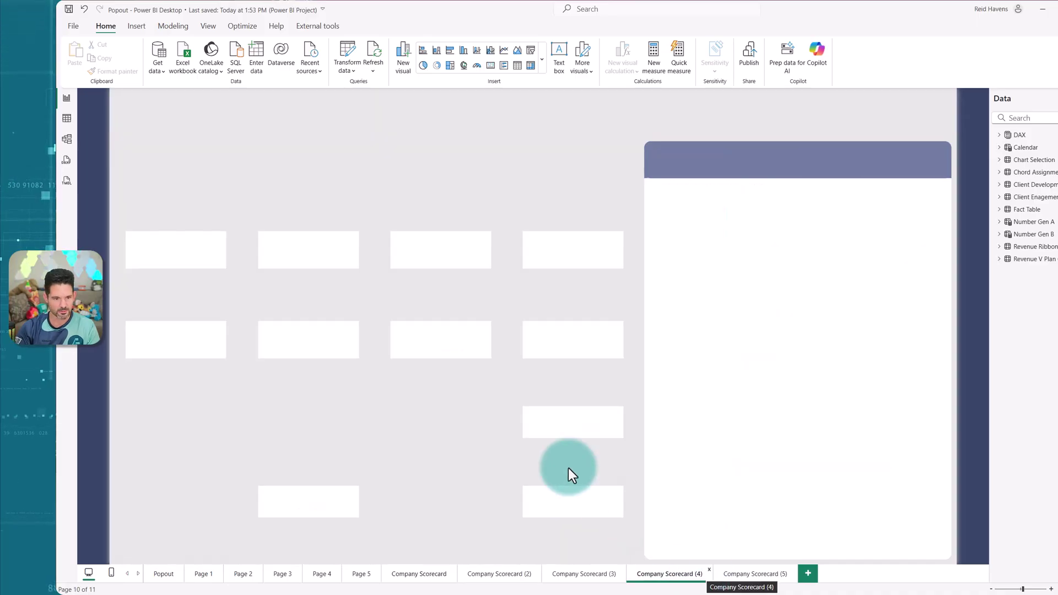
pyautogui.click(173, 151)
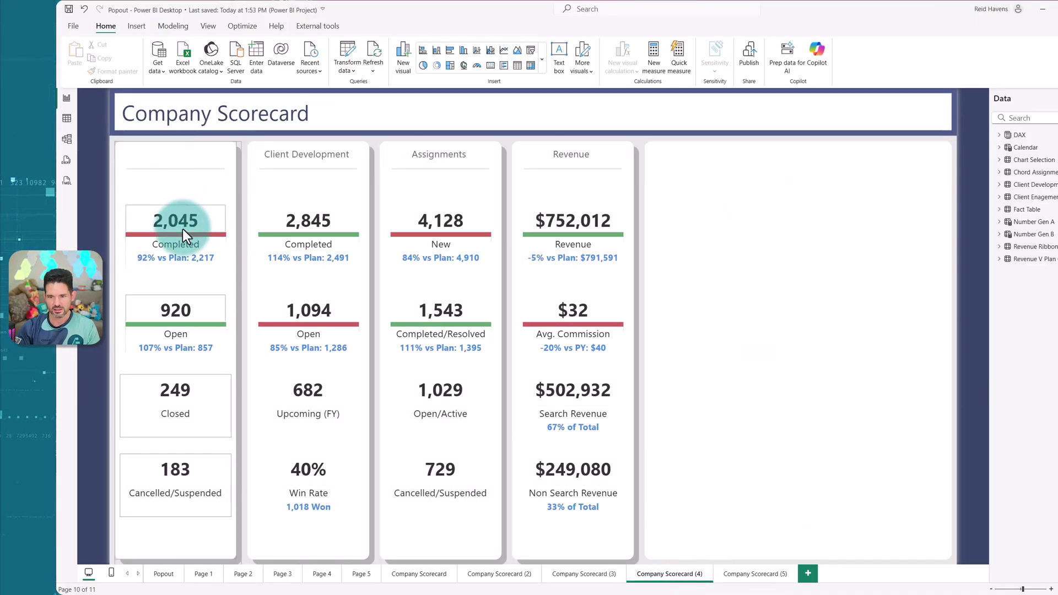
pyautogui.click(306, 193)
pyautogui.click(333, 114)
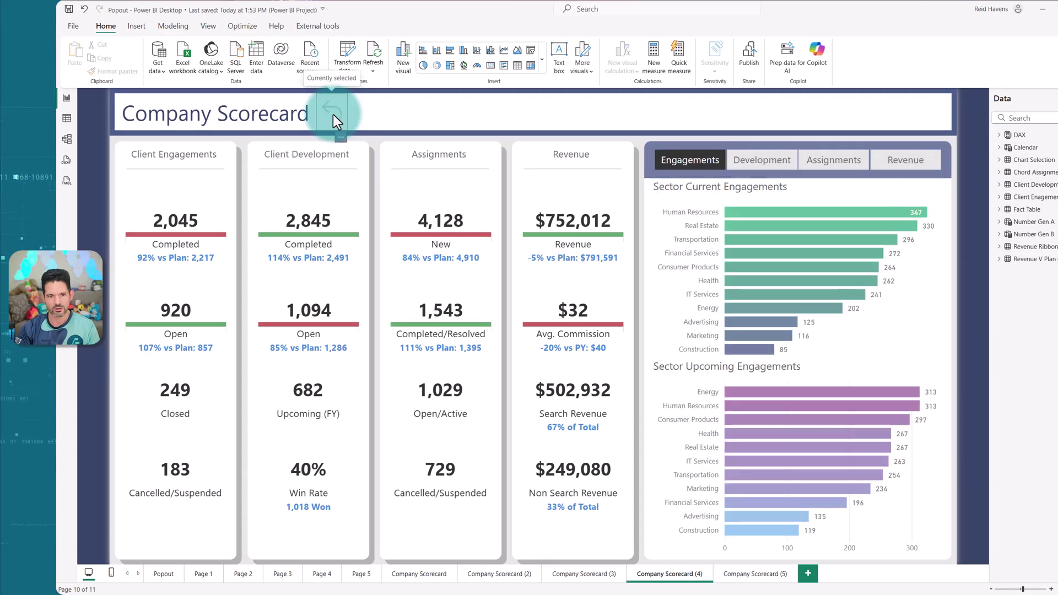
# In Report Tools, keep Cross-PBIP selected and choose the Bookmark + Visuals Copy mode.
pyautogui.hotkey('alt', 'Tab')
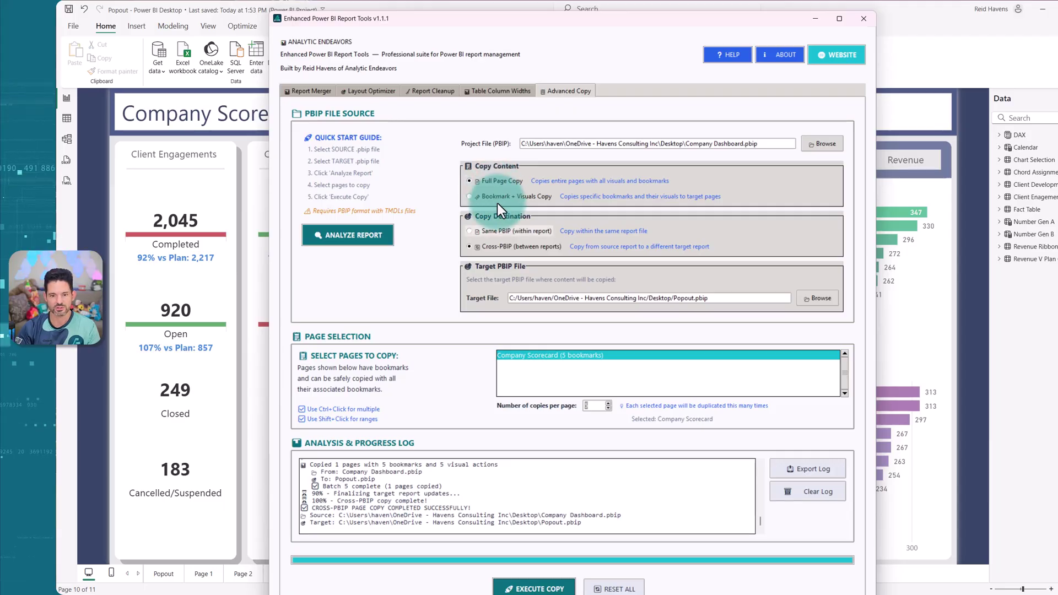
pyautogui.click(501, 232)
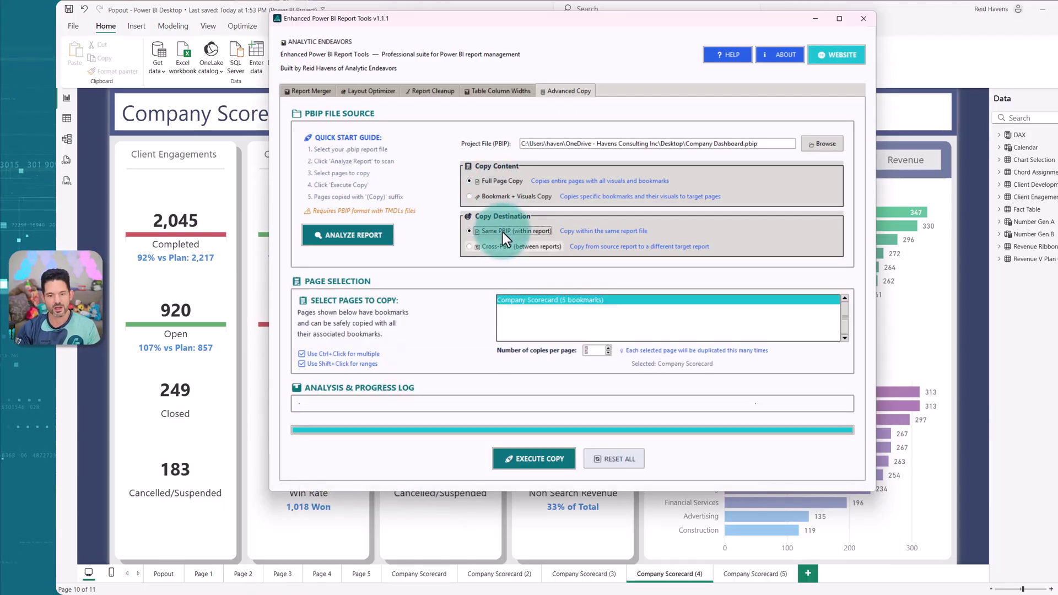
pyautogui.click(510, 245)
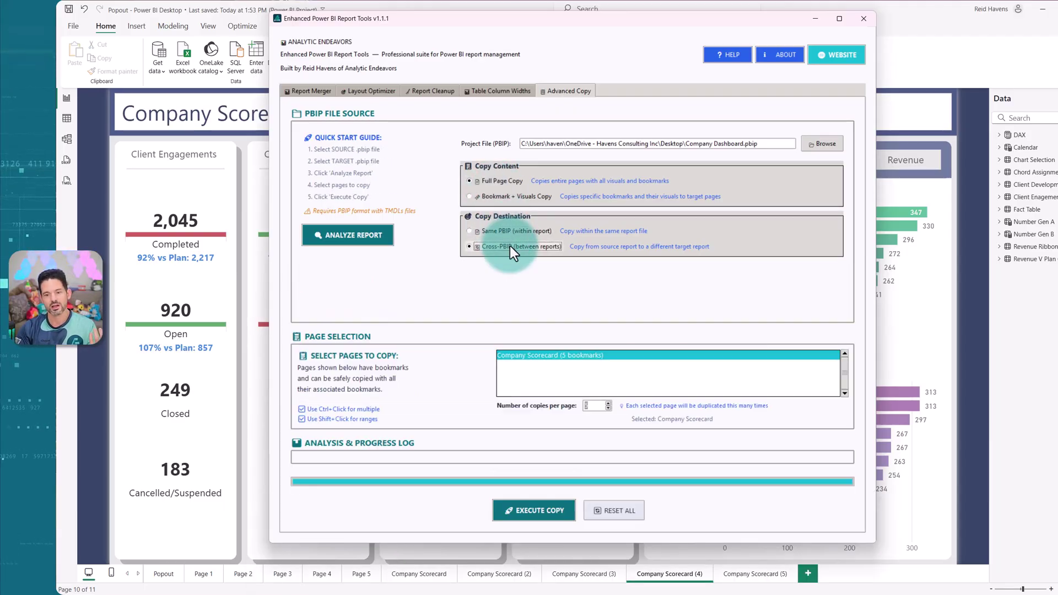
pyautogui.click(484, 196)
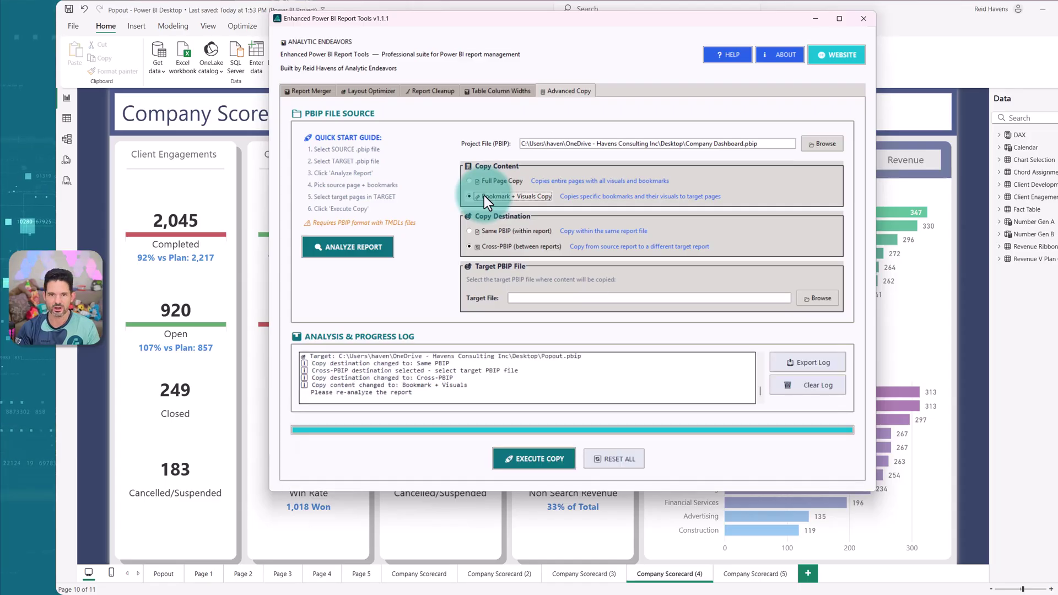